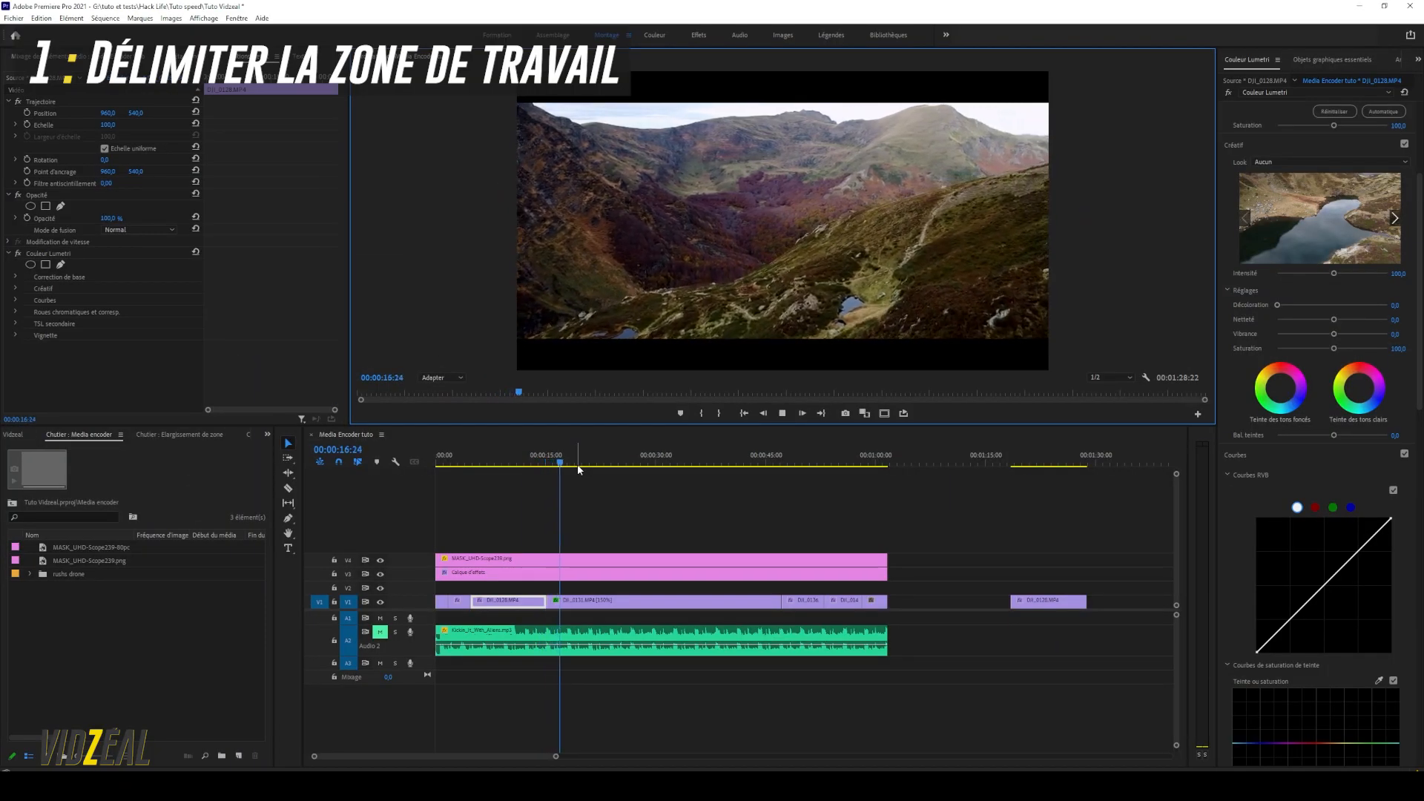
Move the playhead to the start of the sequence and mark the In point at 00:00:00:00
click(577, 465)
drag(579, 466, 936, 462)
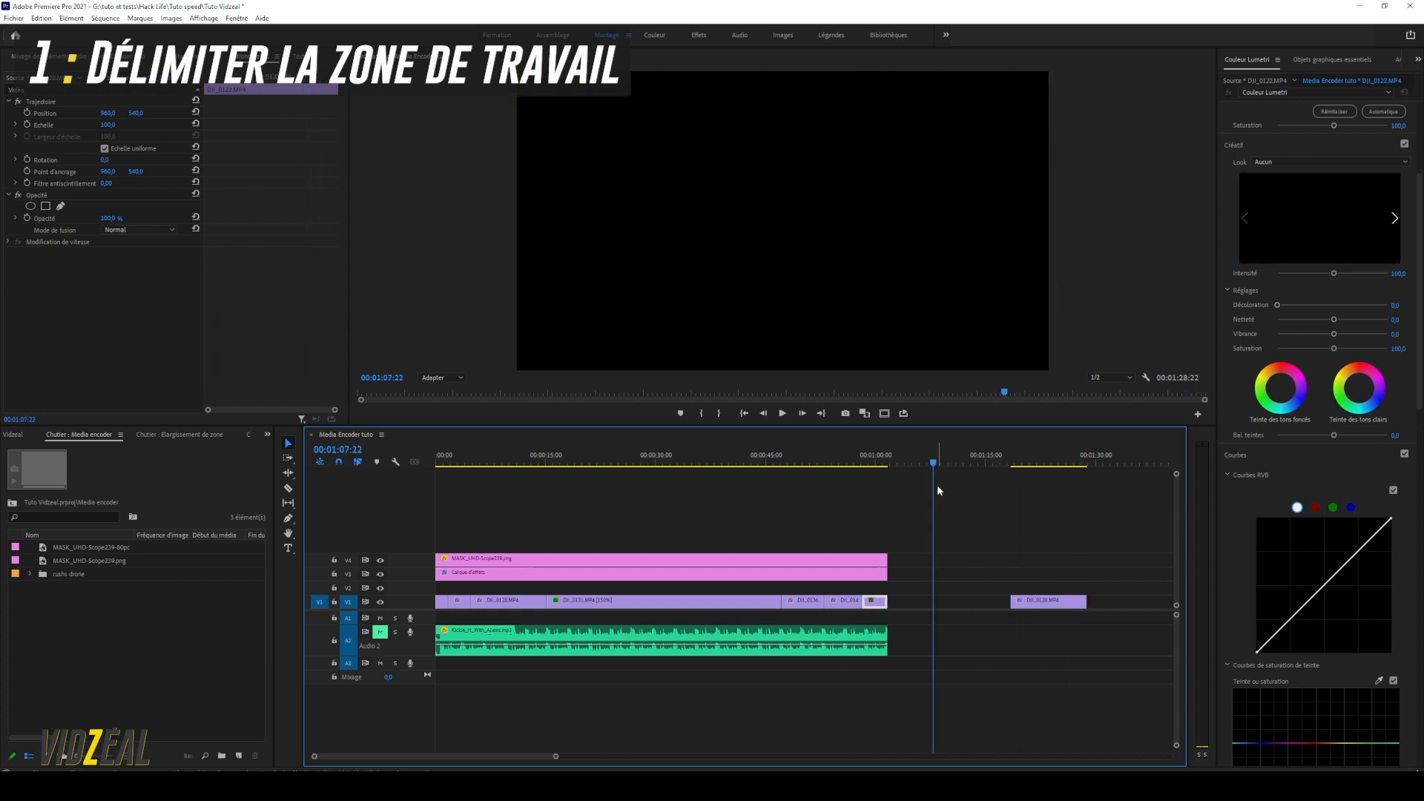
click(744, 413)
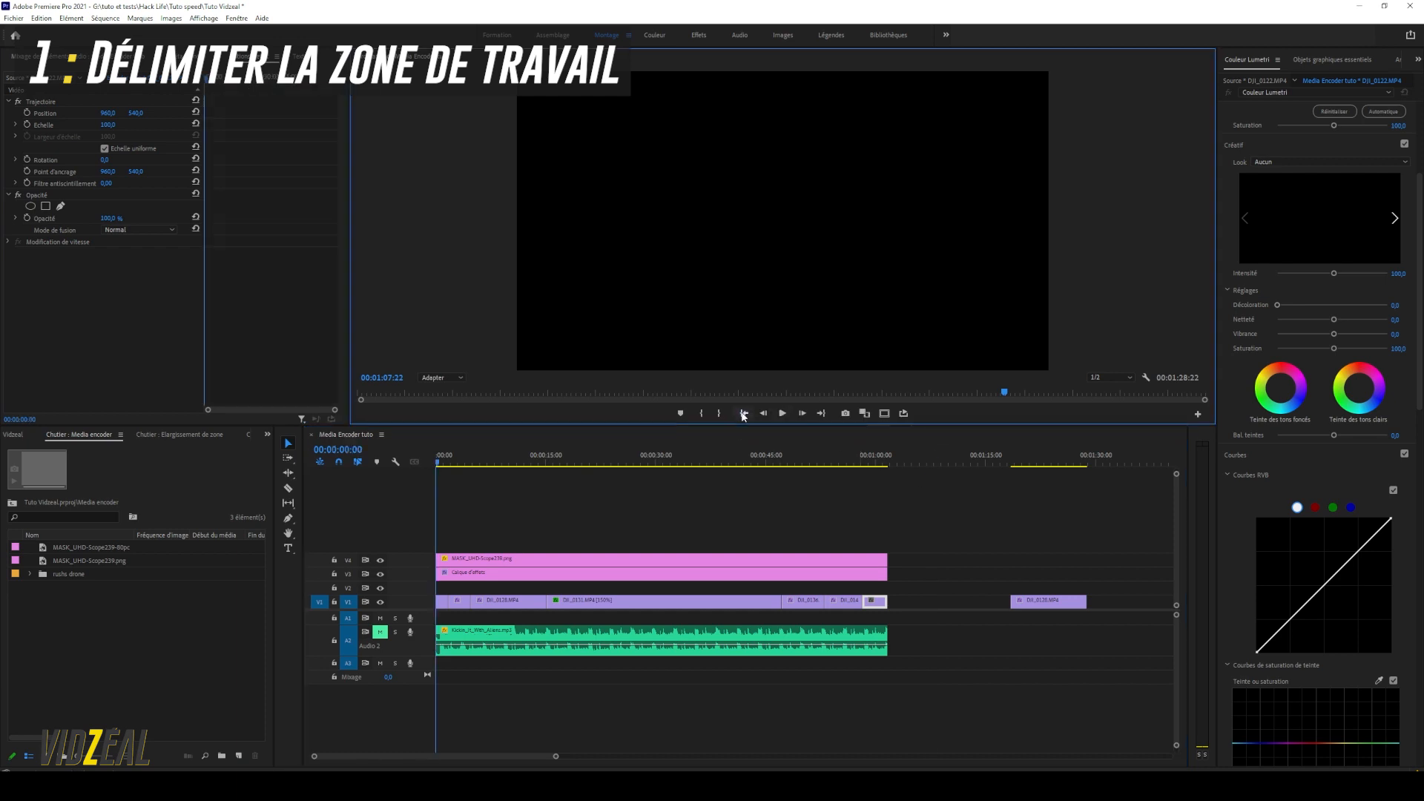
click(701, 413)
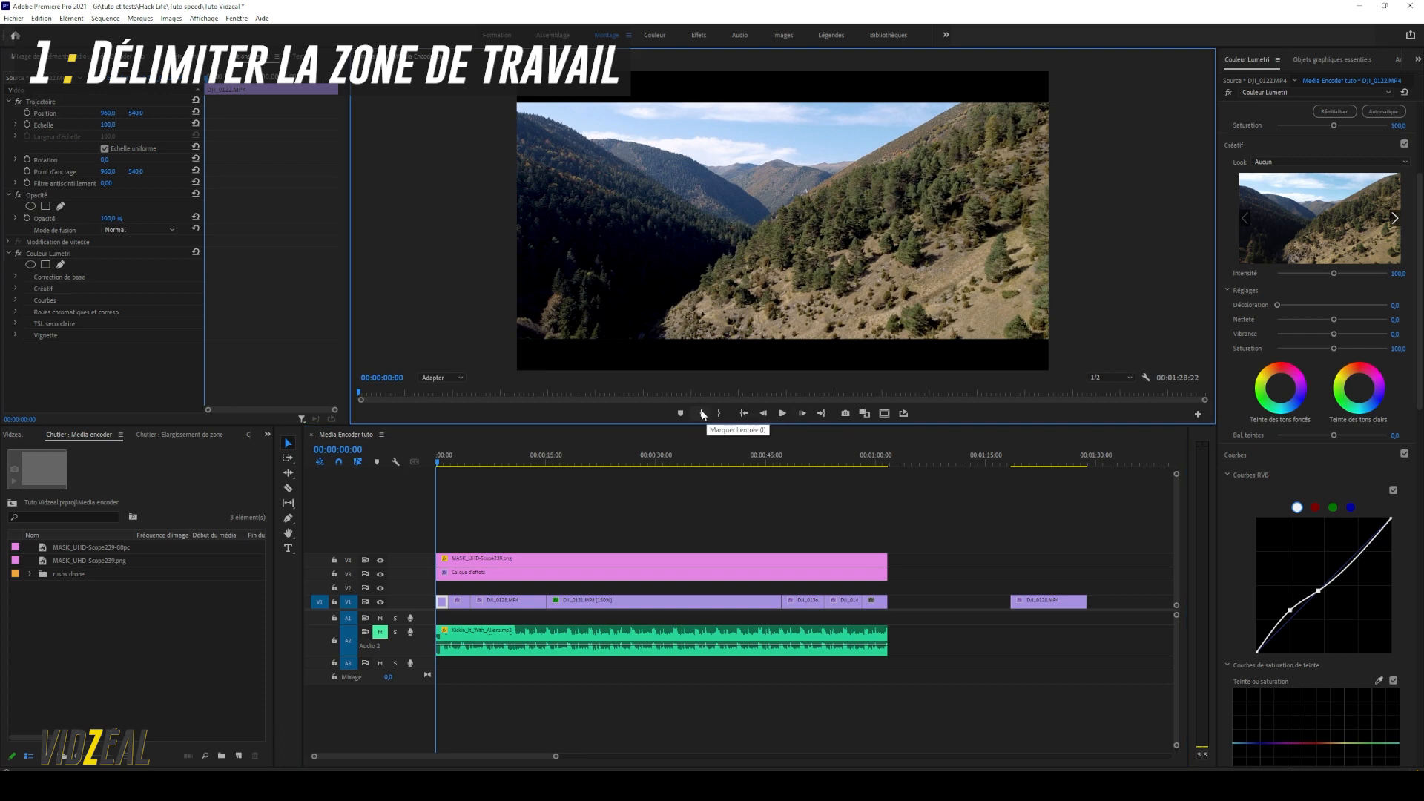
click(702, 414)
Mark the Out point at 00:01:01:17, where the main block of clips and the music end
drag(451, 466, 908, 407)
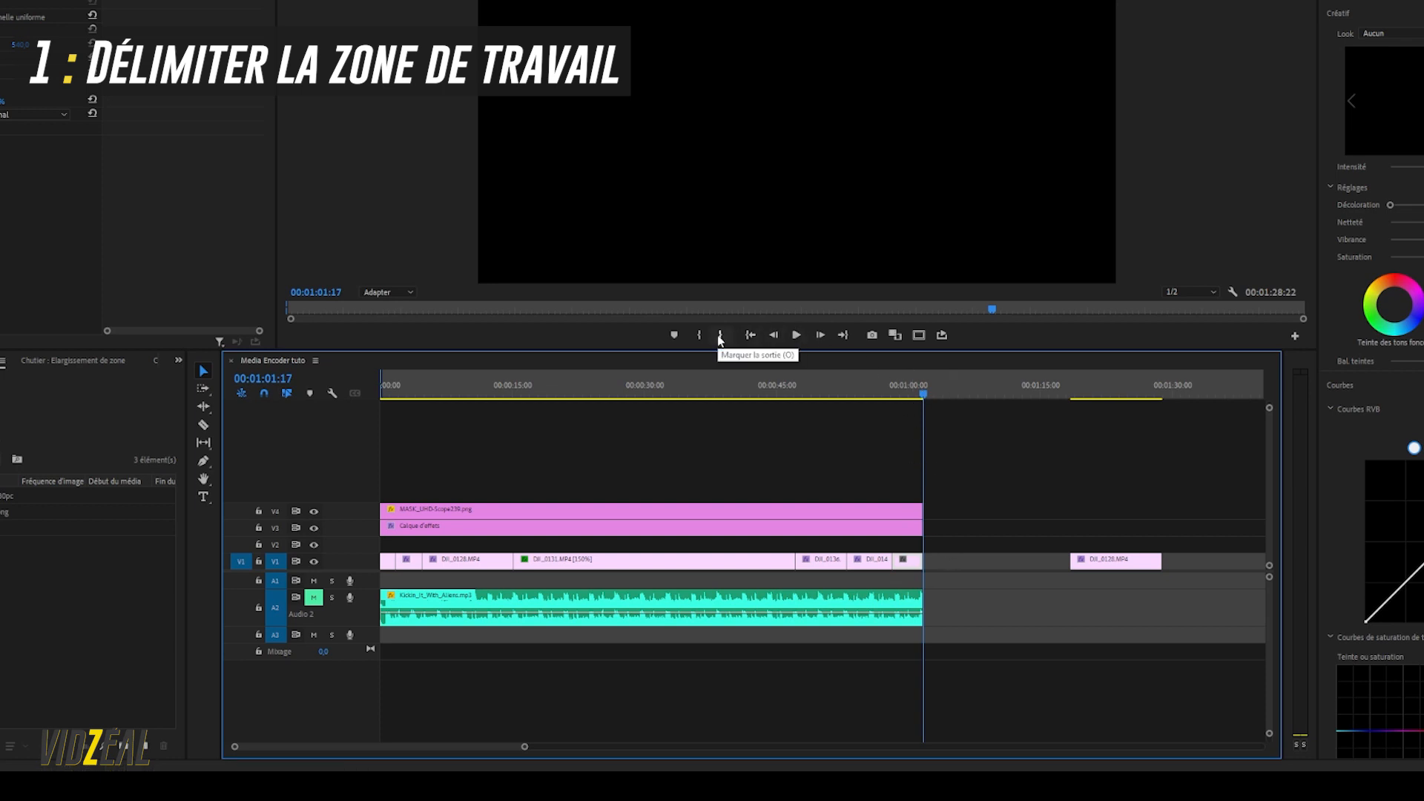
click(719, 338)
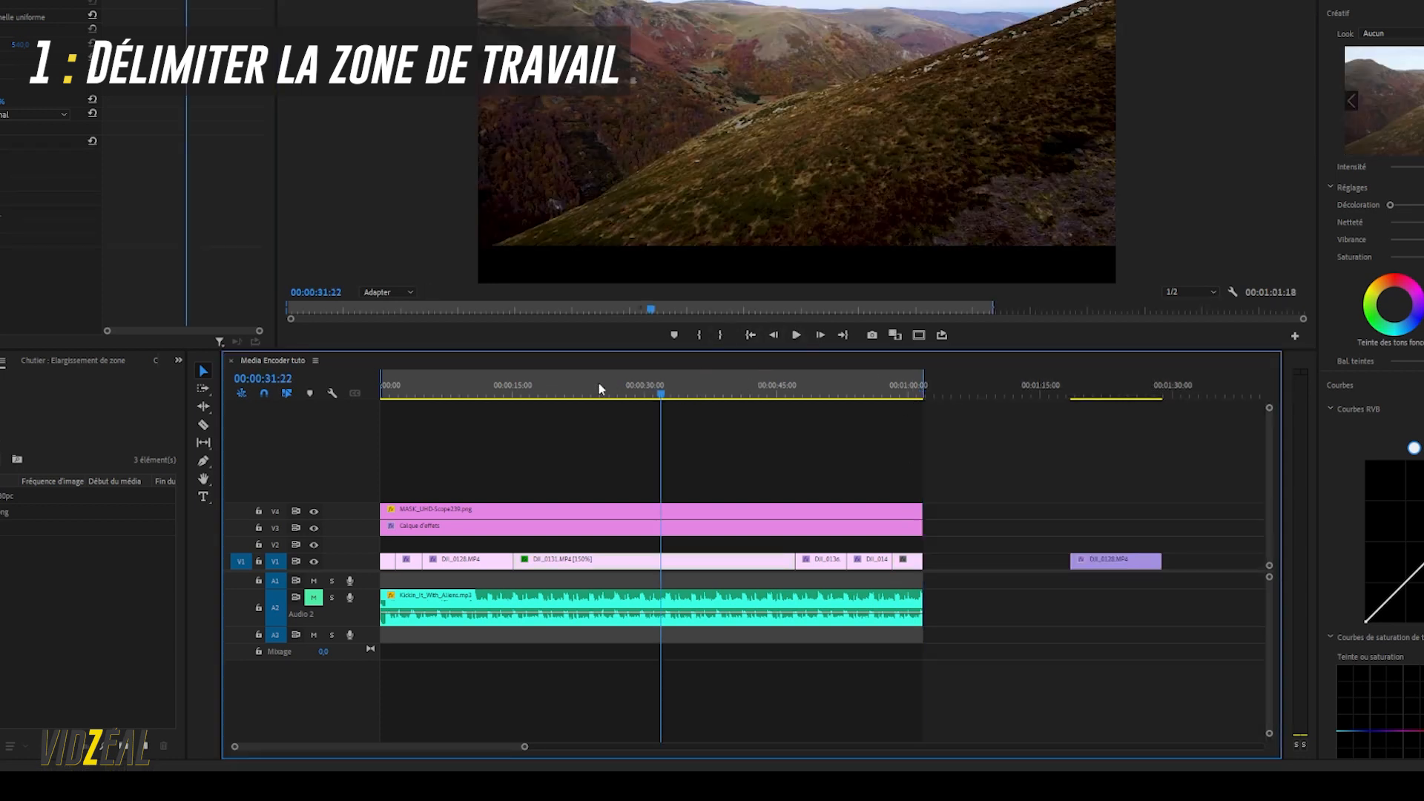
drag(502, 385, 668, 396)
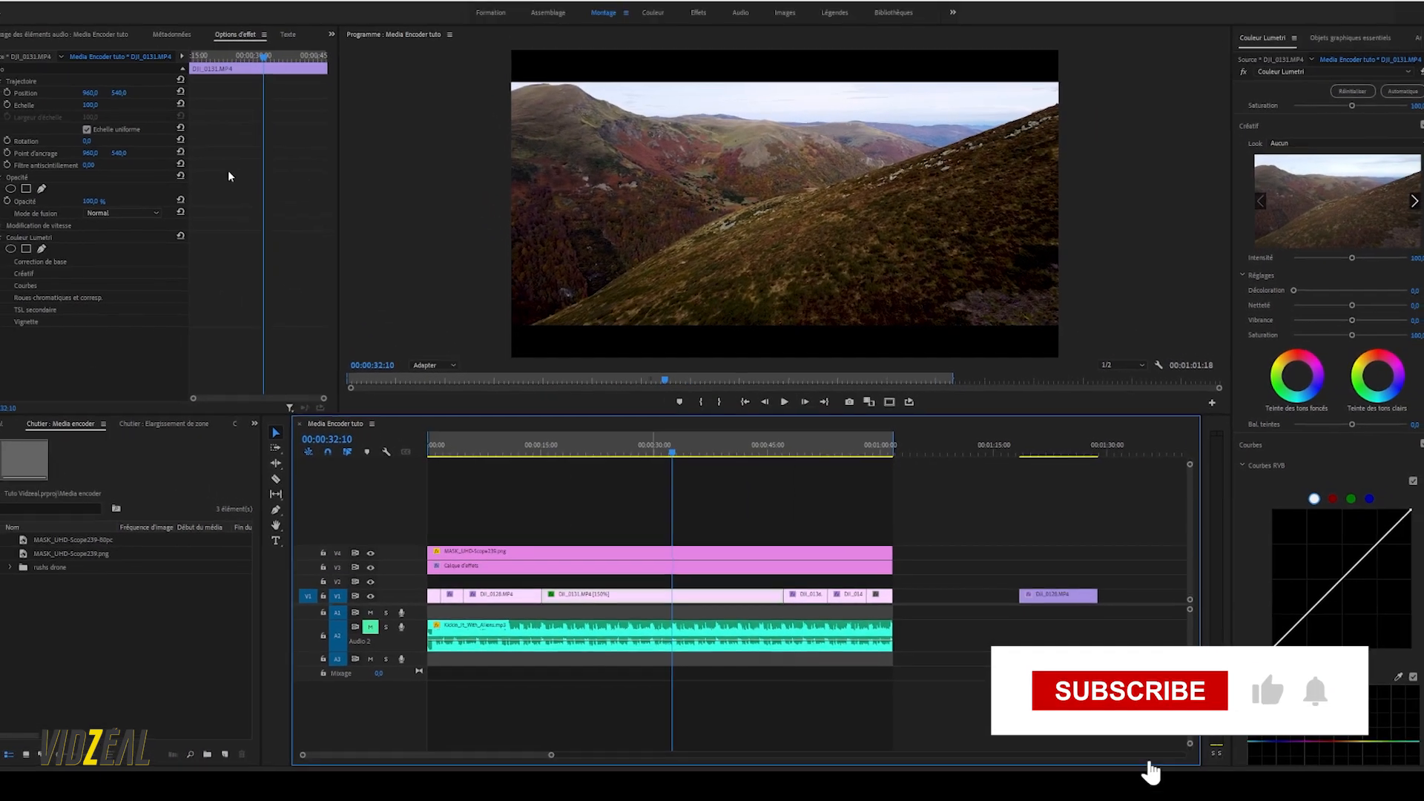
Open the media export settings for the marked sequence and scrub through the export preview
click(0, 0)
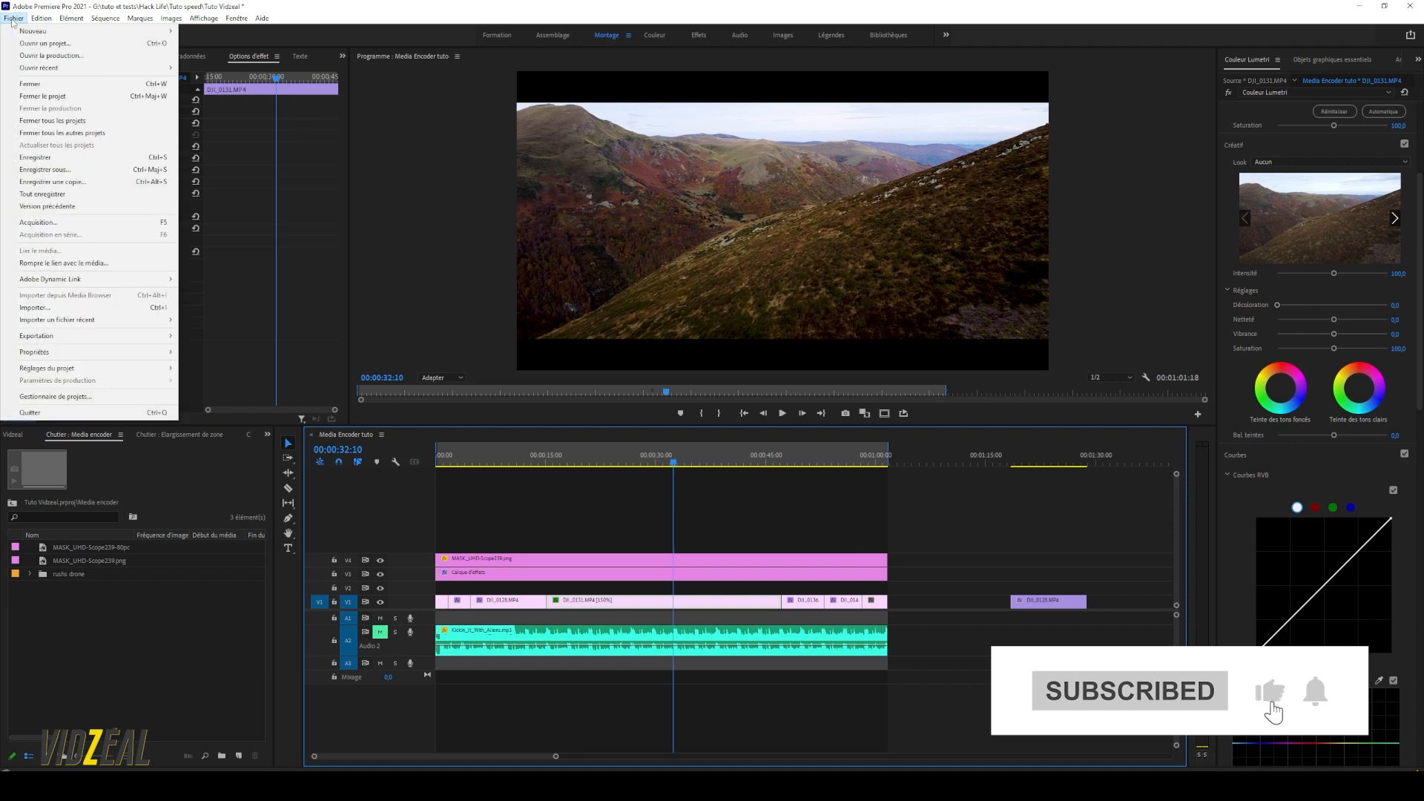
mouse_move(149, 336)
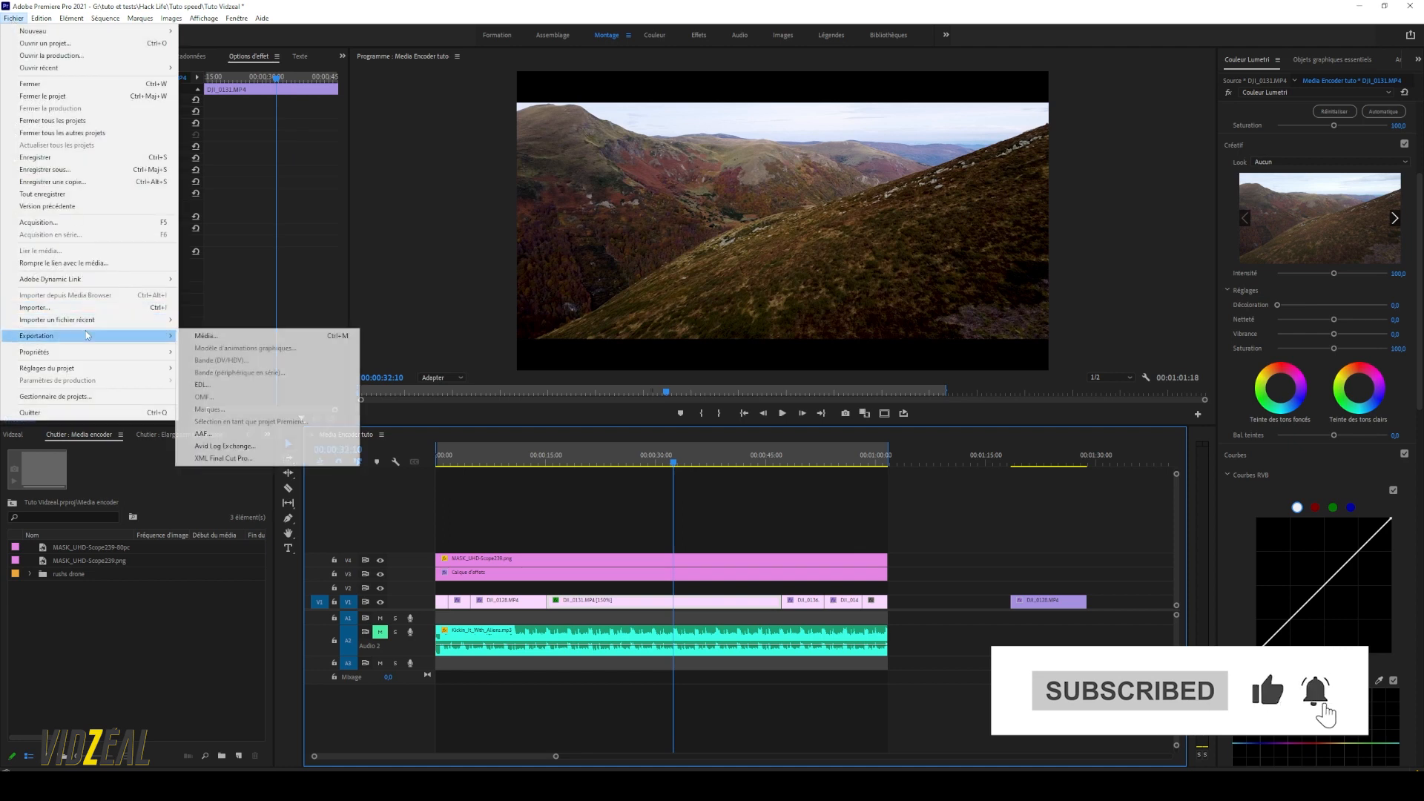
click(239, 335)
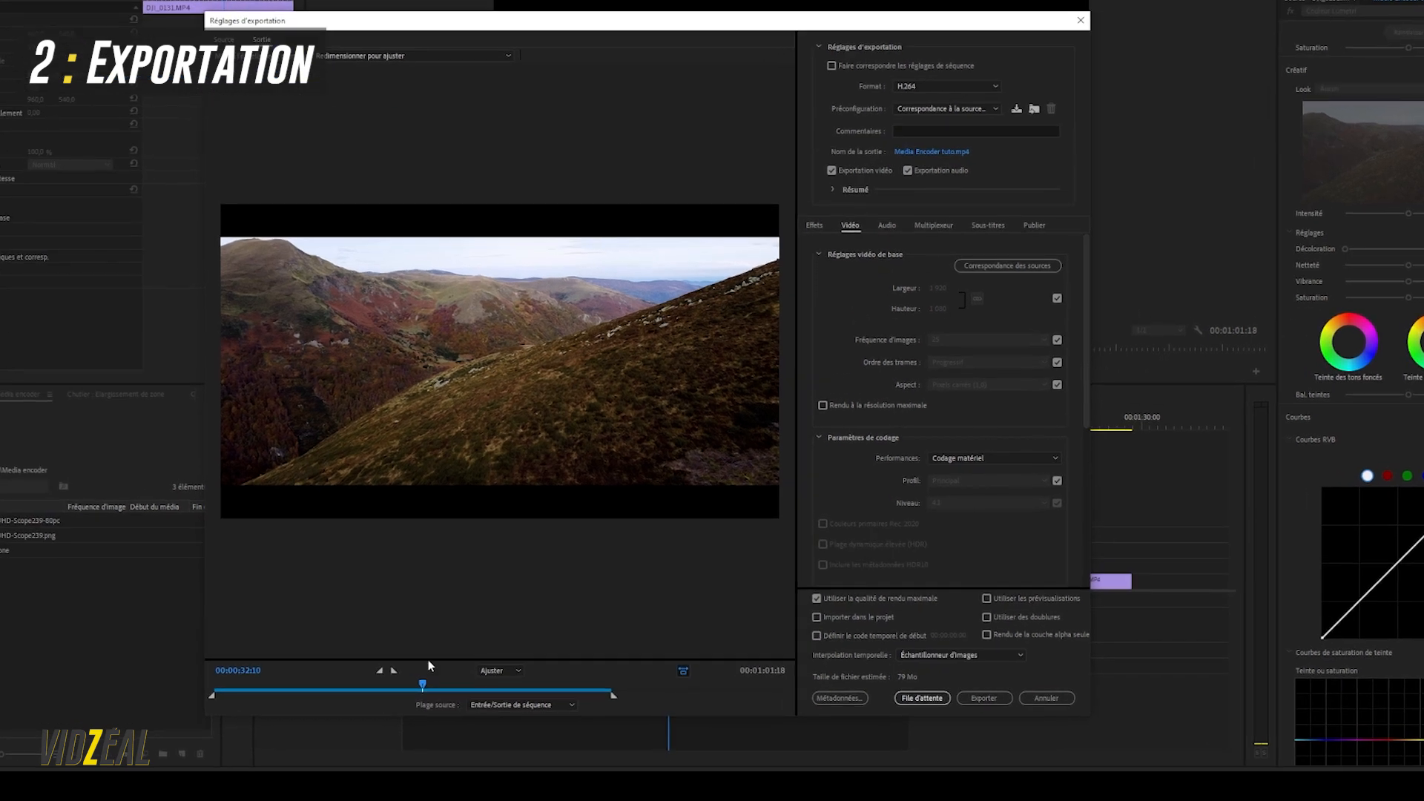
drag(602, 26, 601, 7)
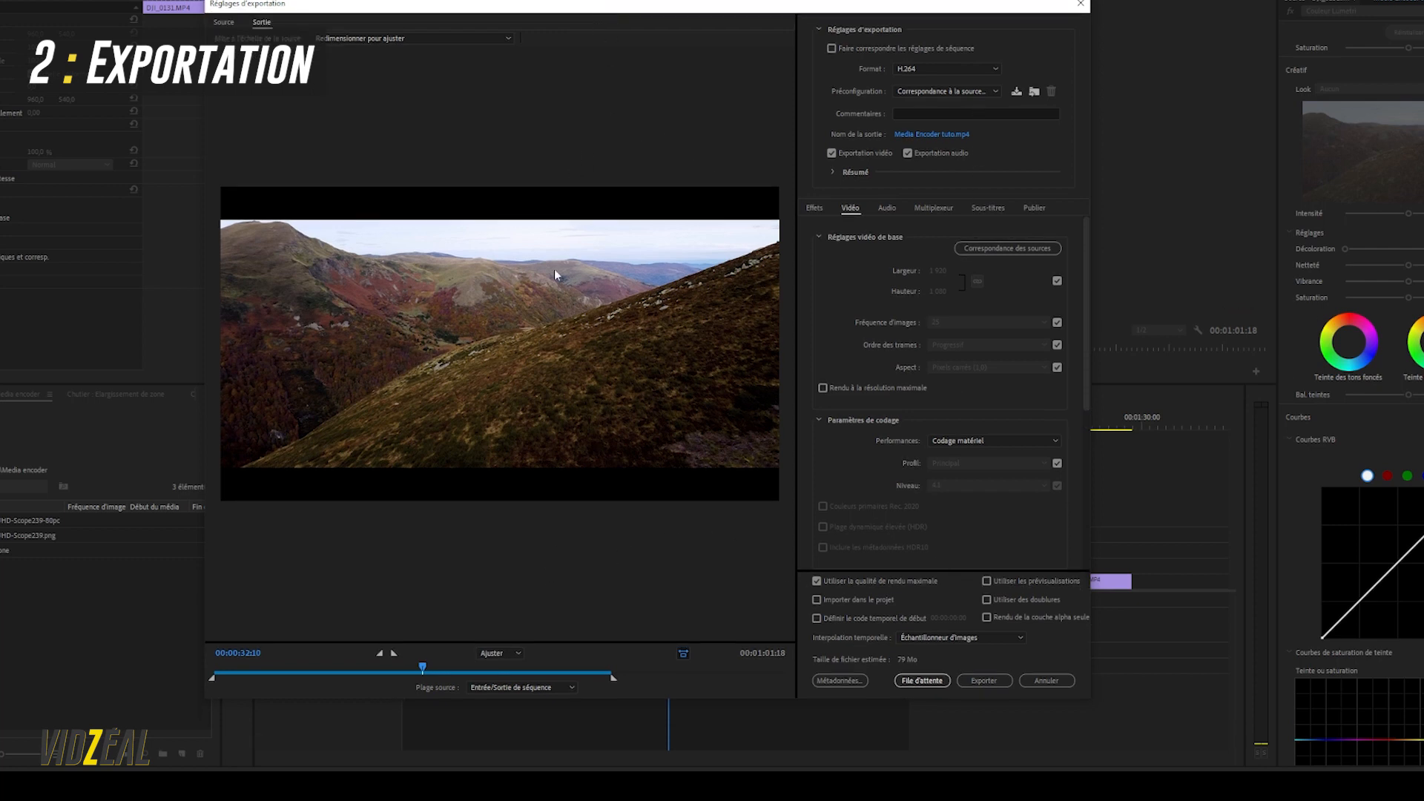
drag(424, 671, 227, 670)
click(484, 672)
drag(522, 681, 416, 672)
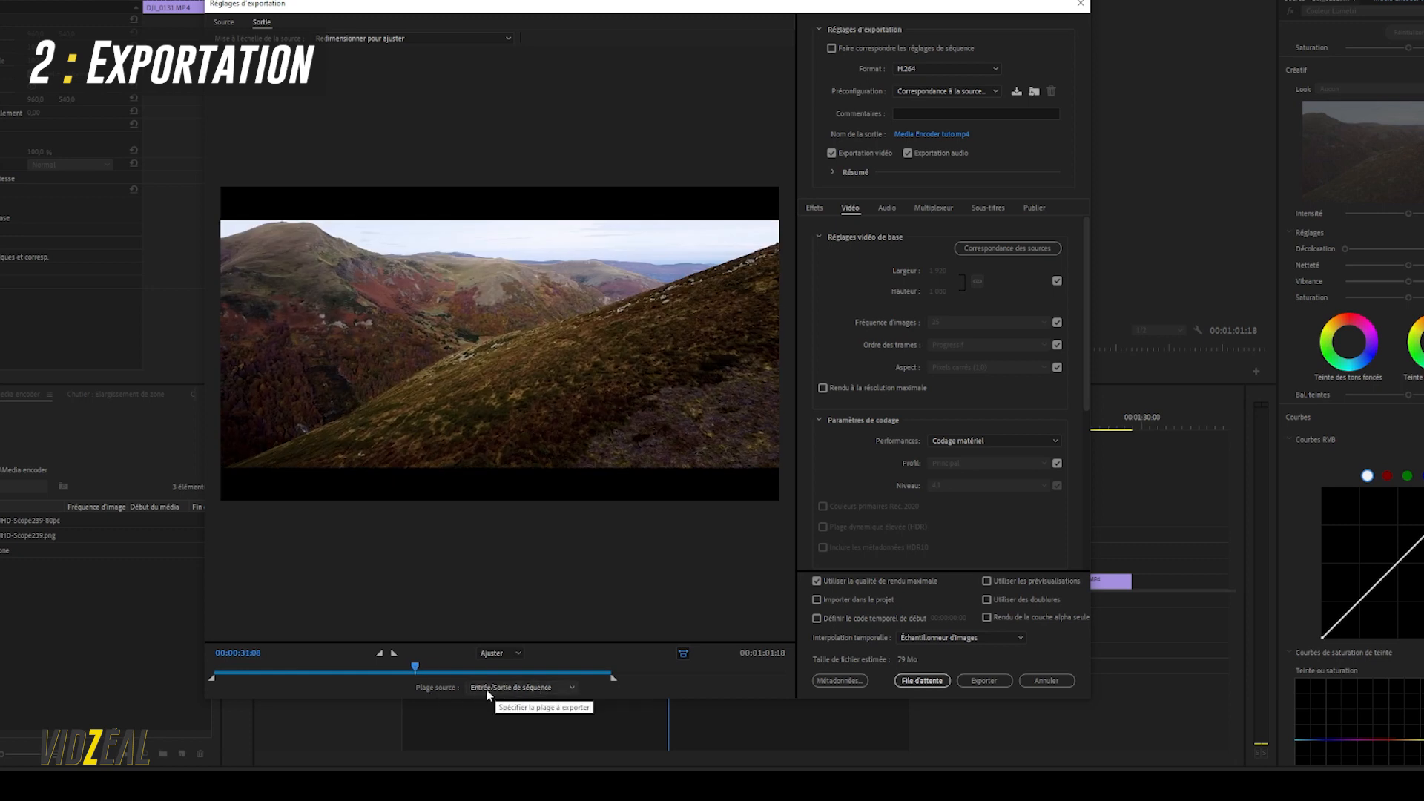
Try Séquence entière as the export source range, restore Entrée/Sortie de séquence and scrub the preview
click(558, 689)
click(542, 701)
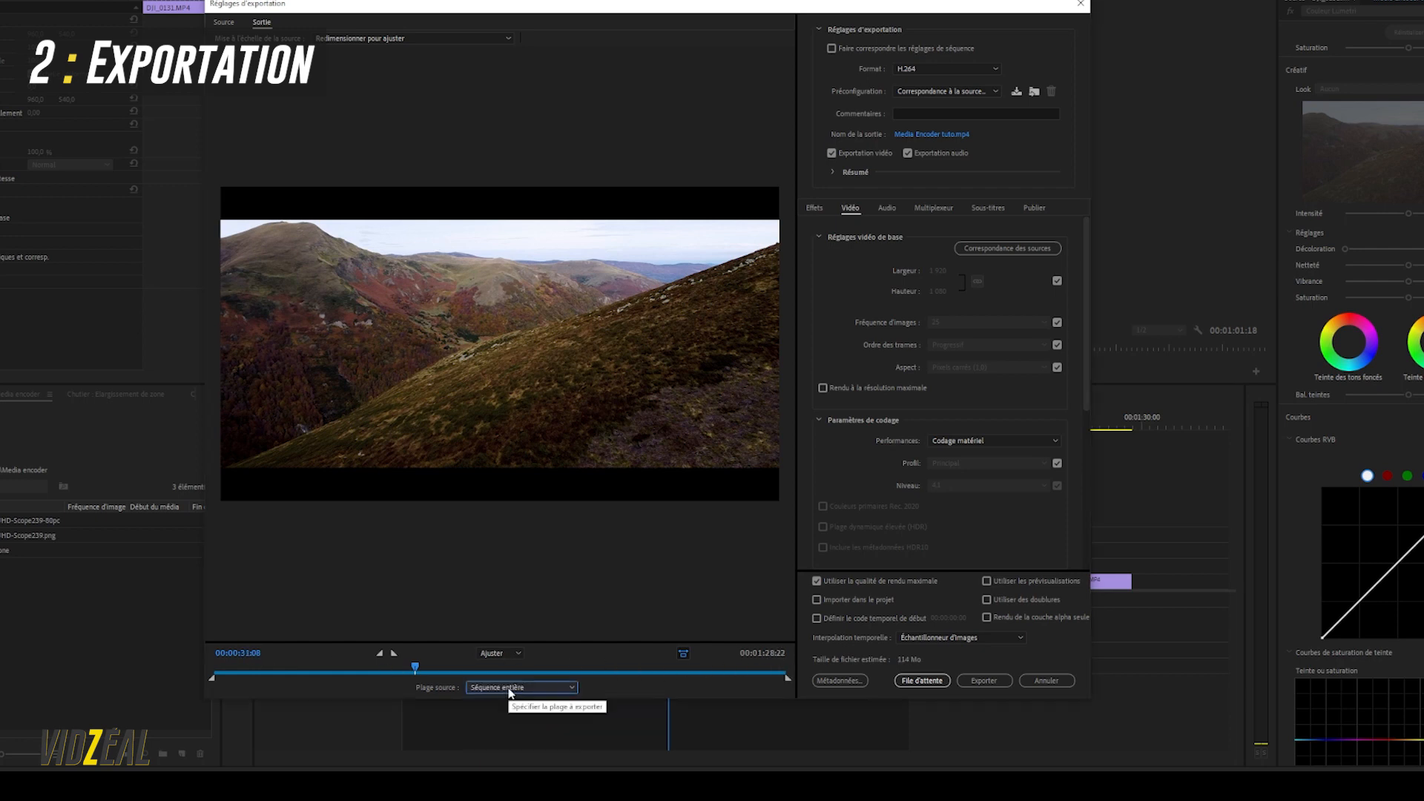
click(509, 689)
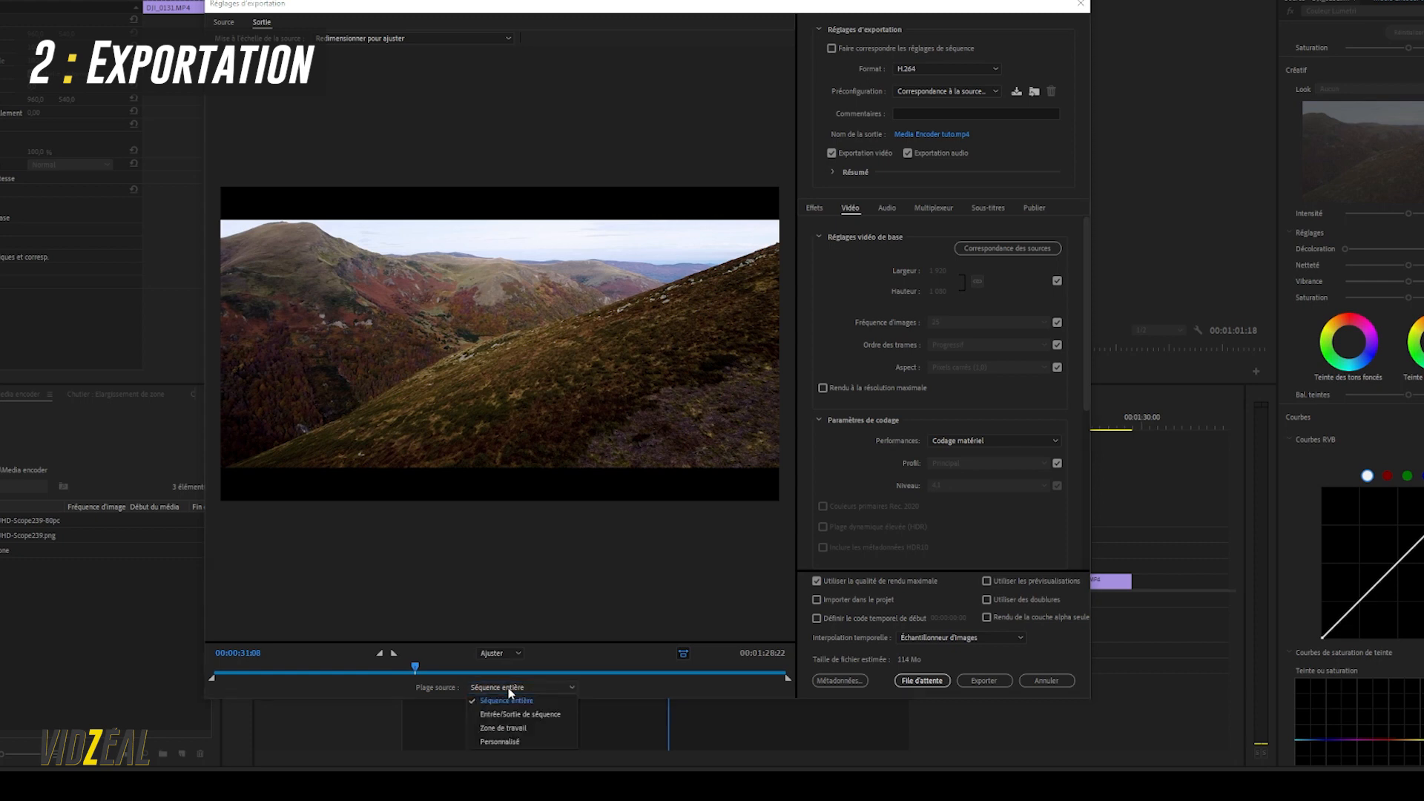
click(546, 717)
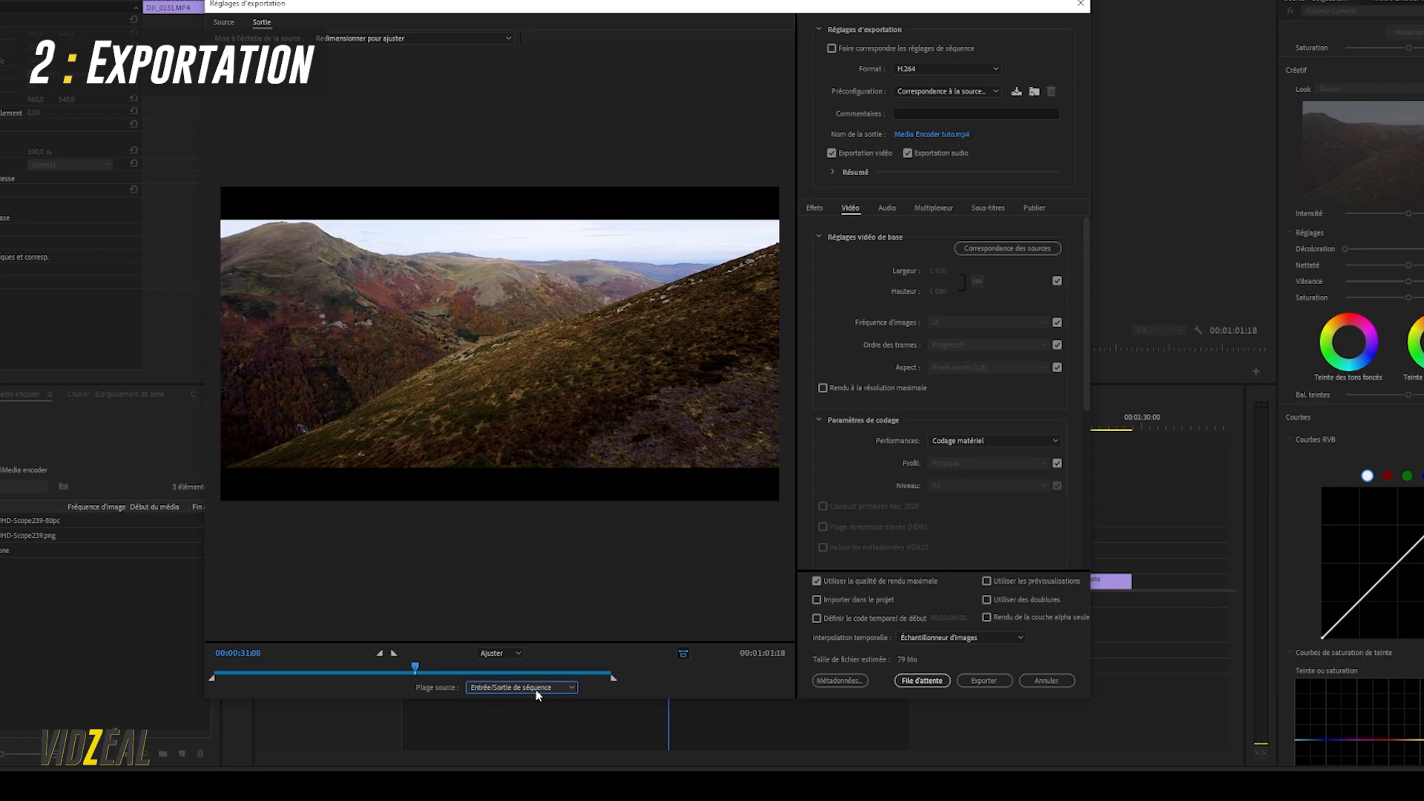
click(556, 688)
drag(416, 669, 567, 672)
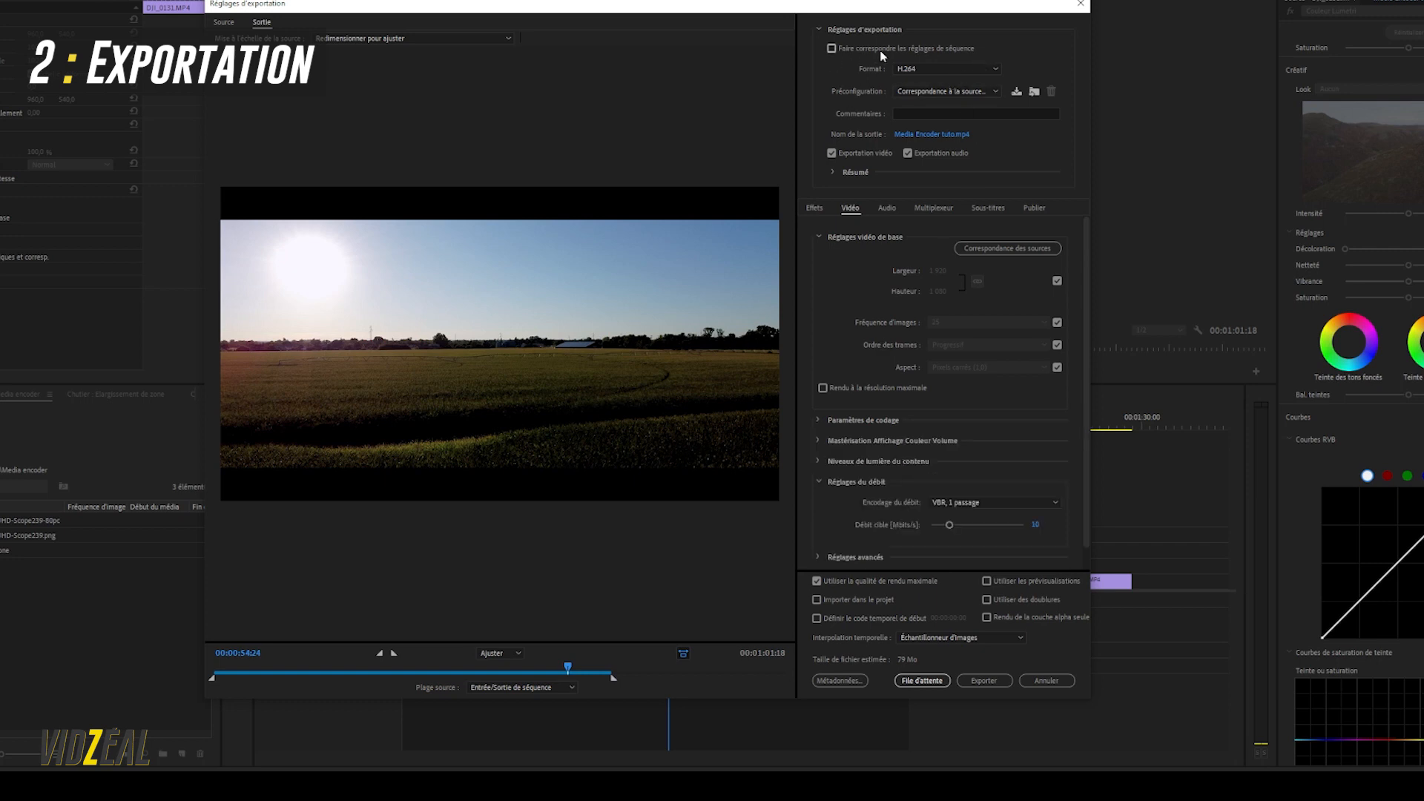
Turn matching to the sequence settings on and off again, and keep H.264 as the export format
click(832, 49)
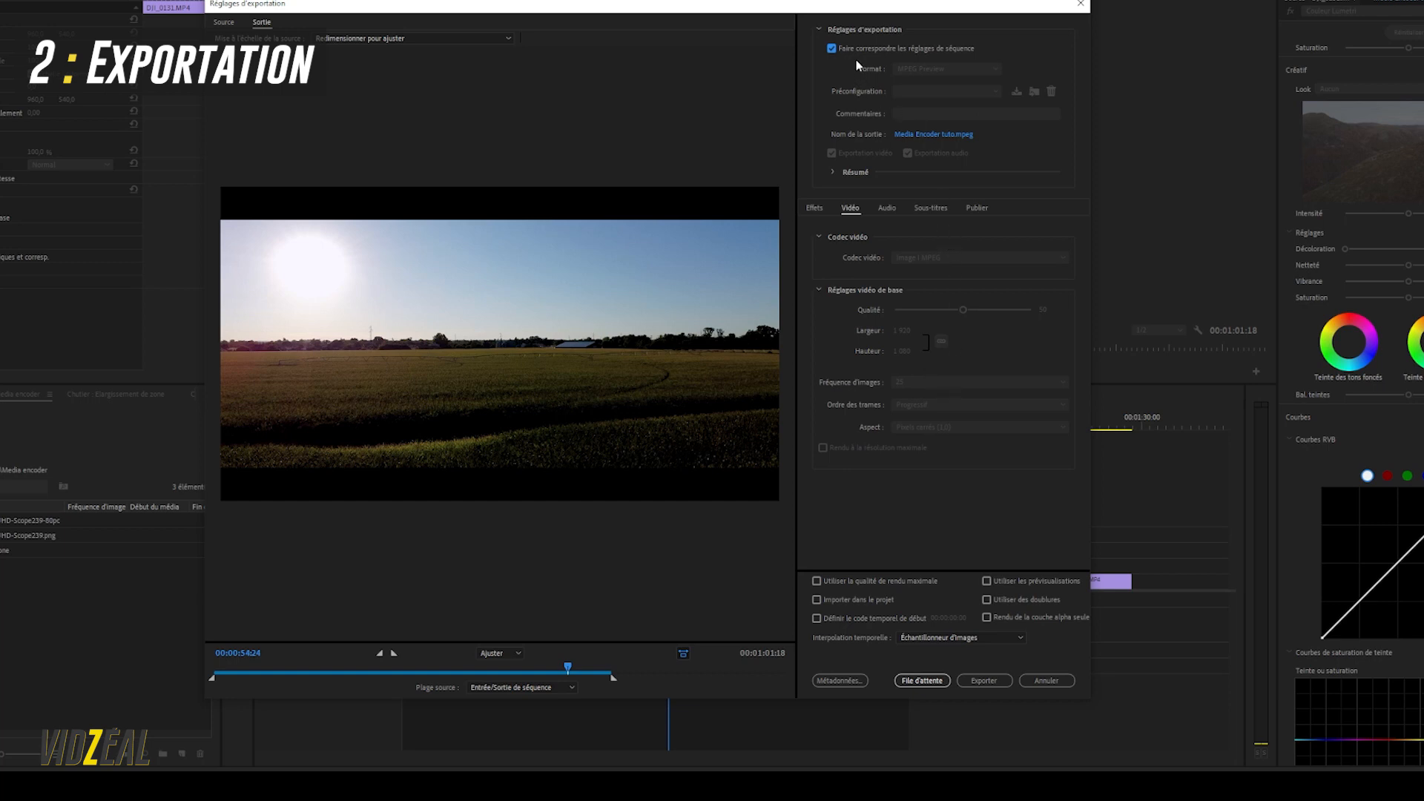
click(832, 49)
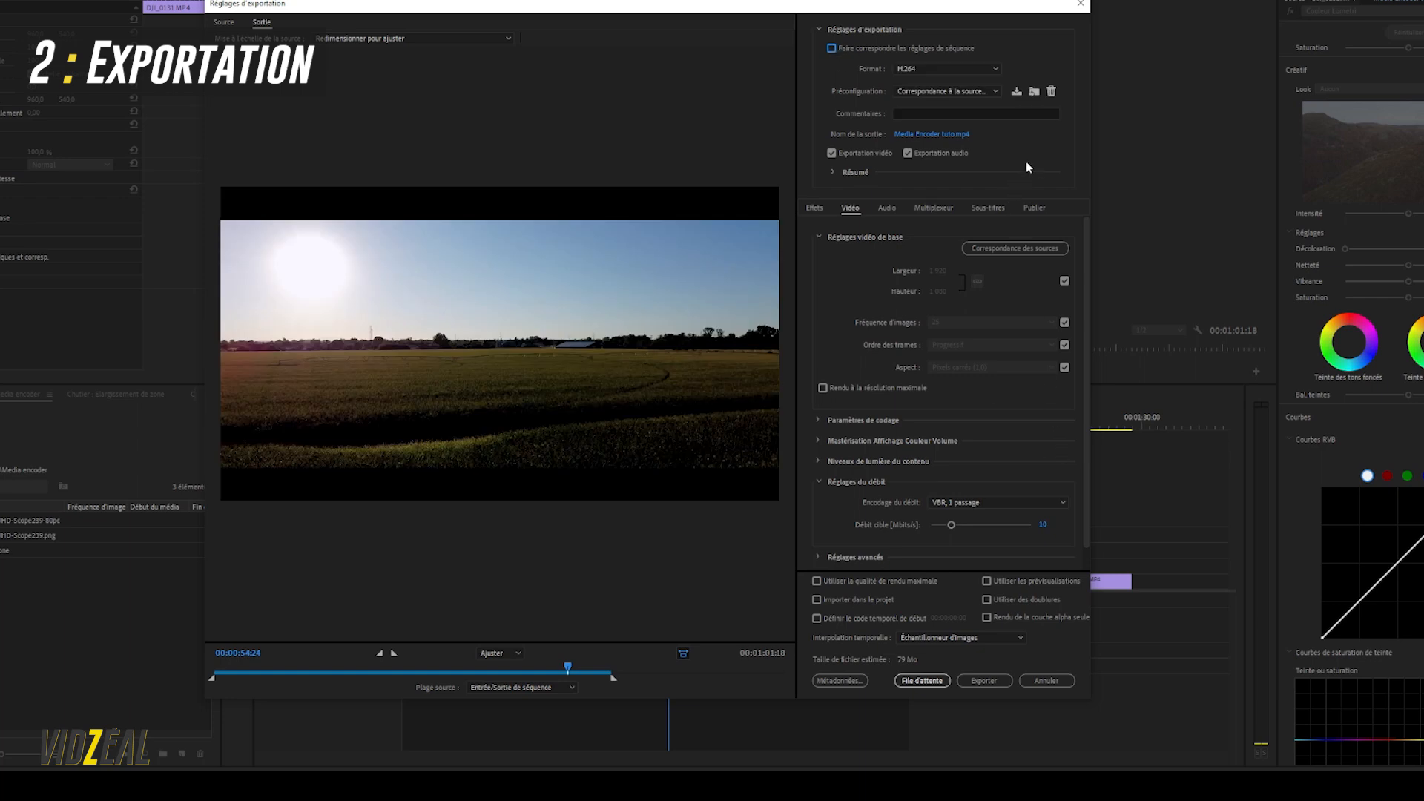
click(969, 69)
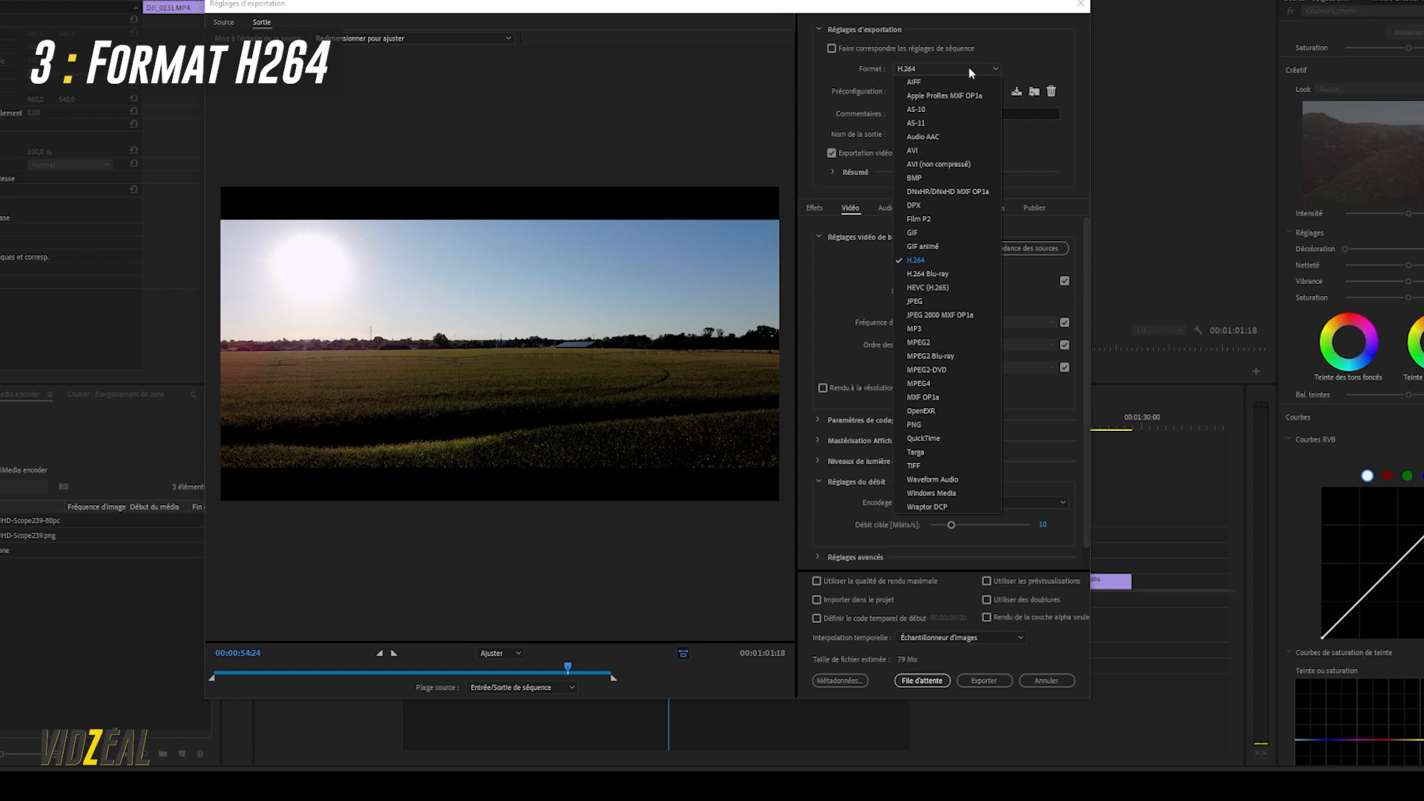
click(969, 68)
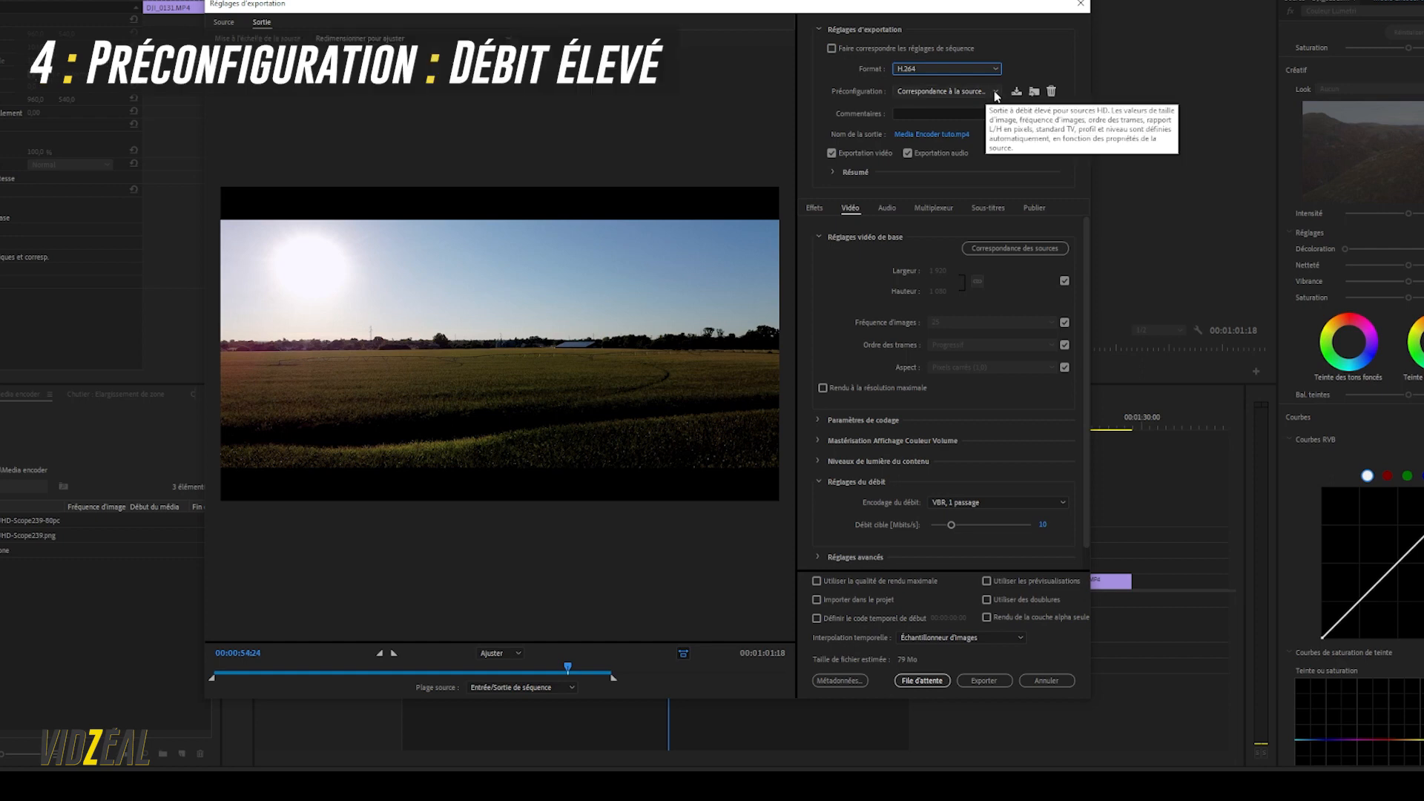
Try the export presets Match Source - Adaptive High Bitrate and Match Source - Adaptive Low Bitrate
scroll(1088, 363, down, 1)
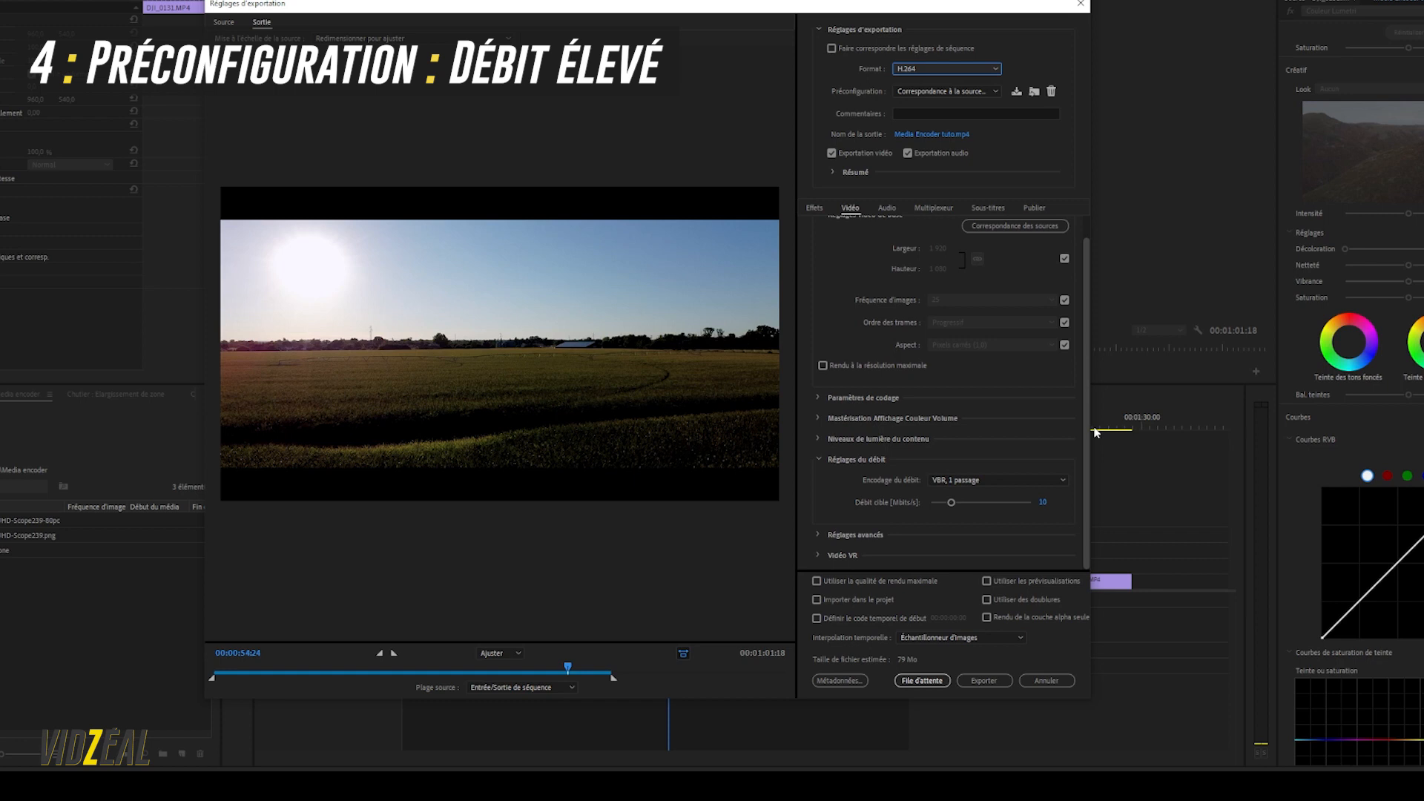
click(993, 92)
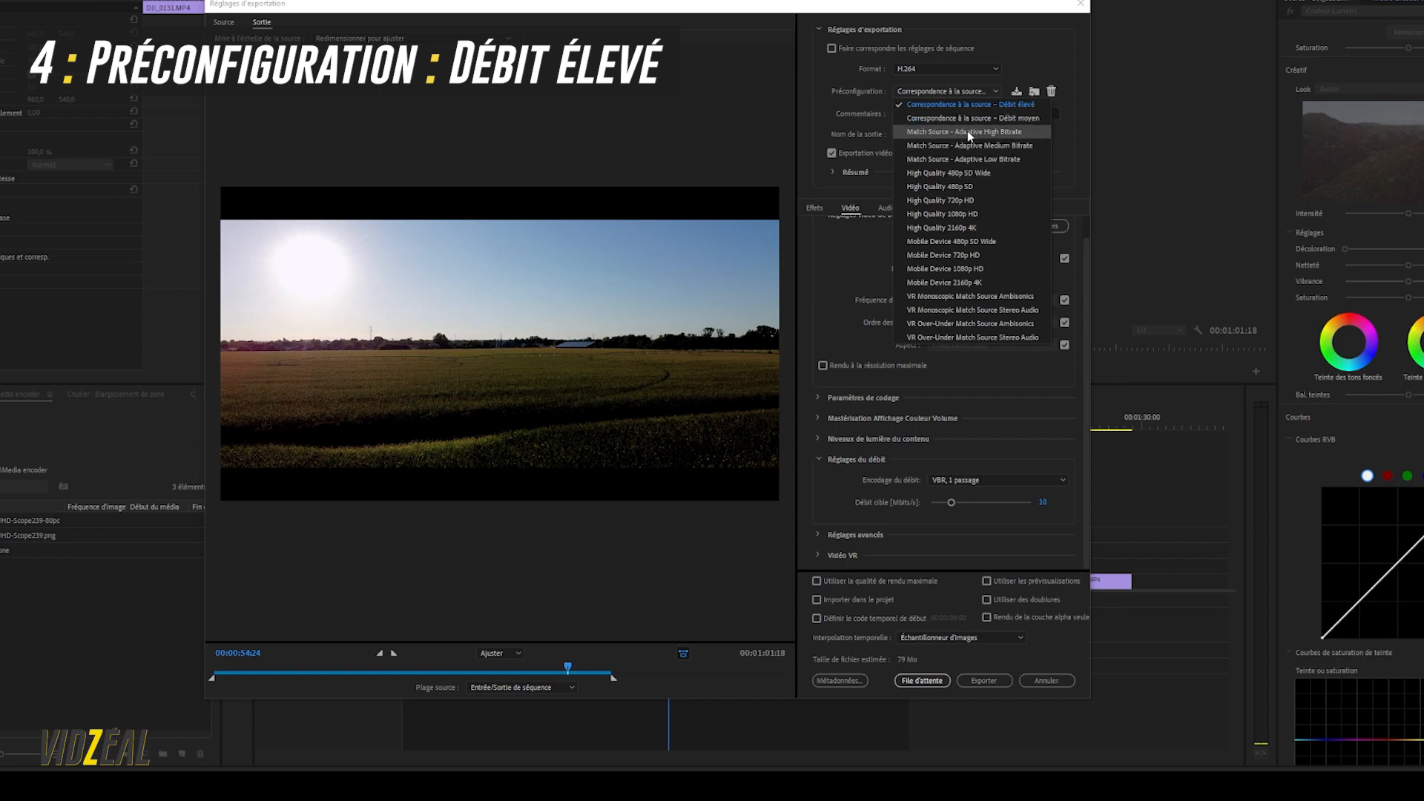
click(1010, 134)
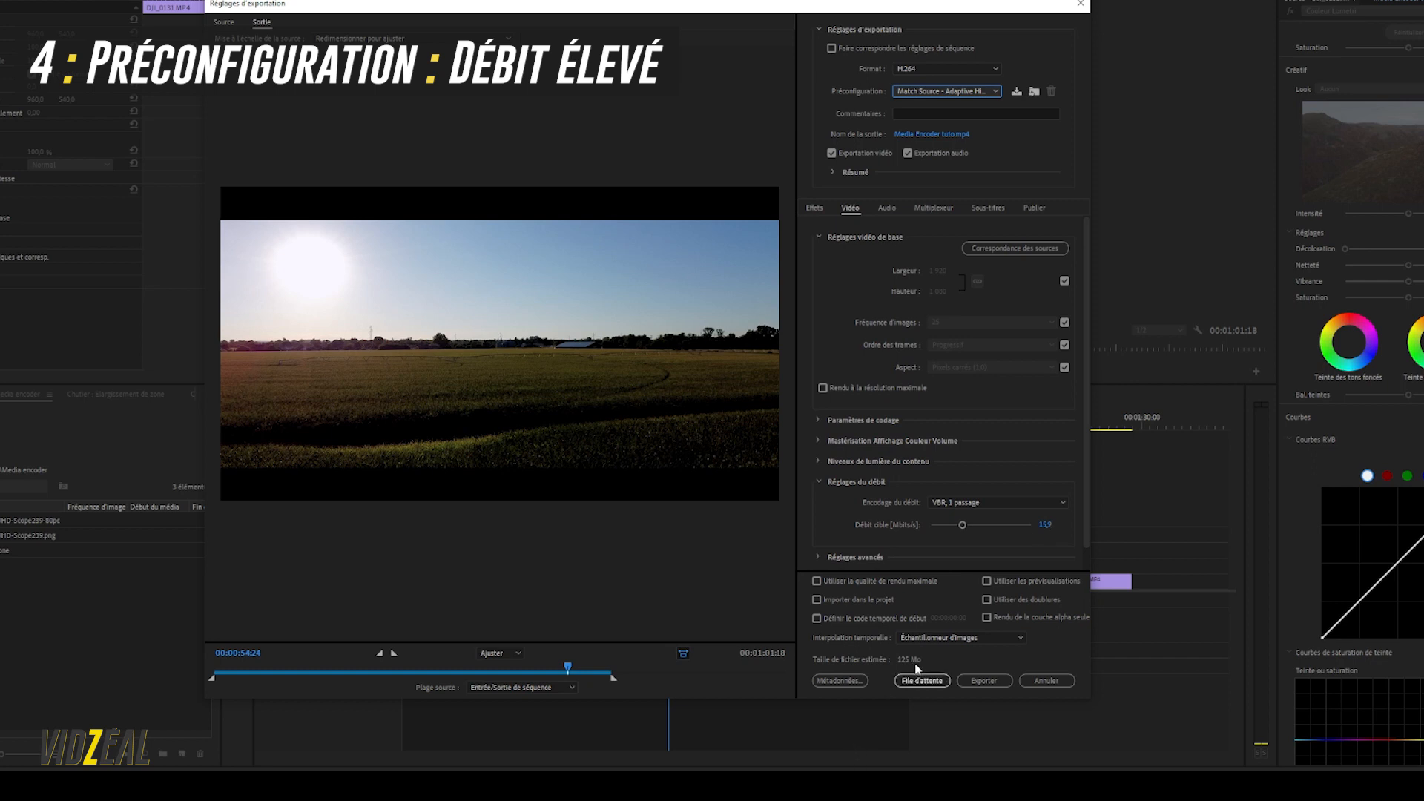
click(961, 97)
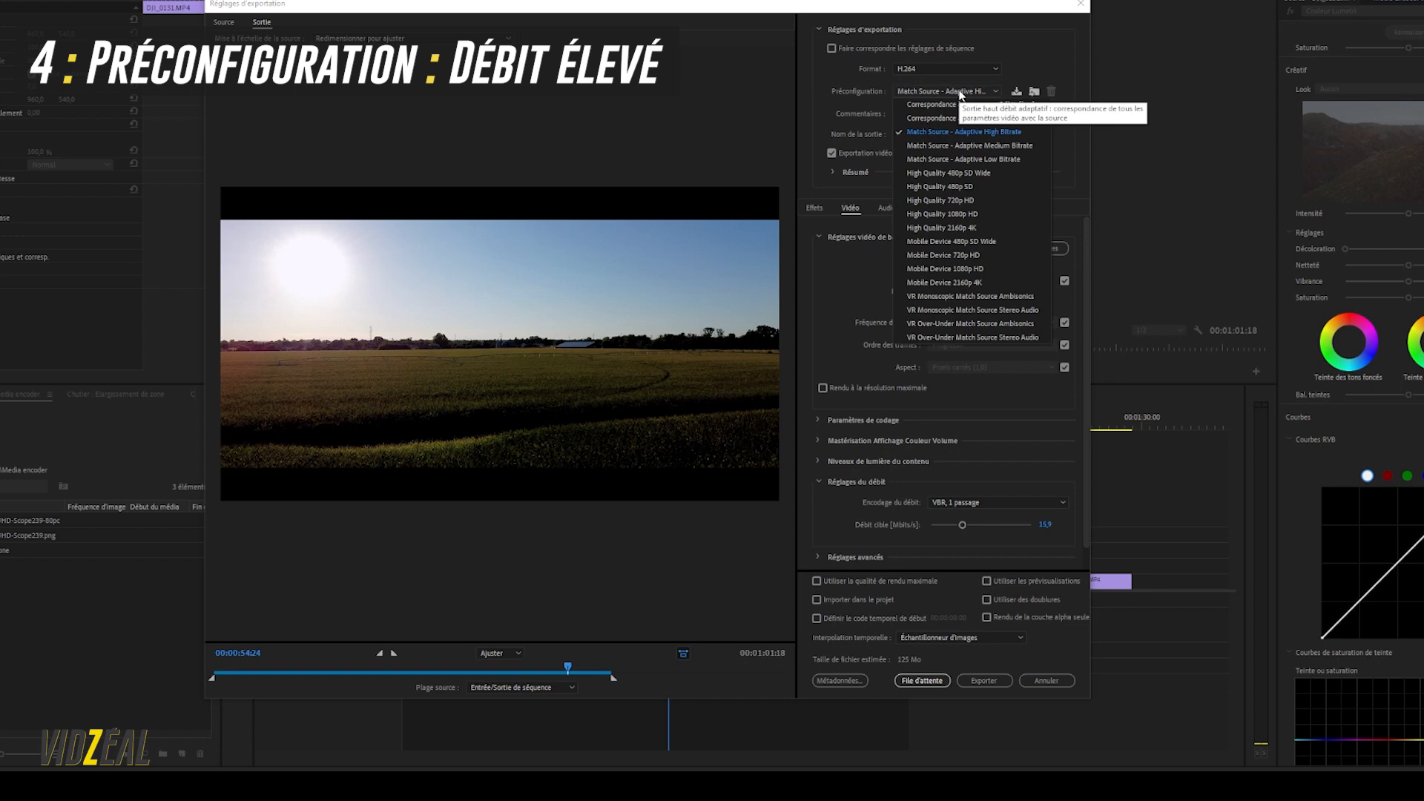
click(999, 161)
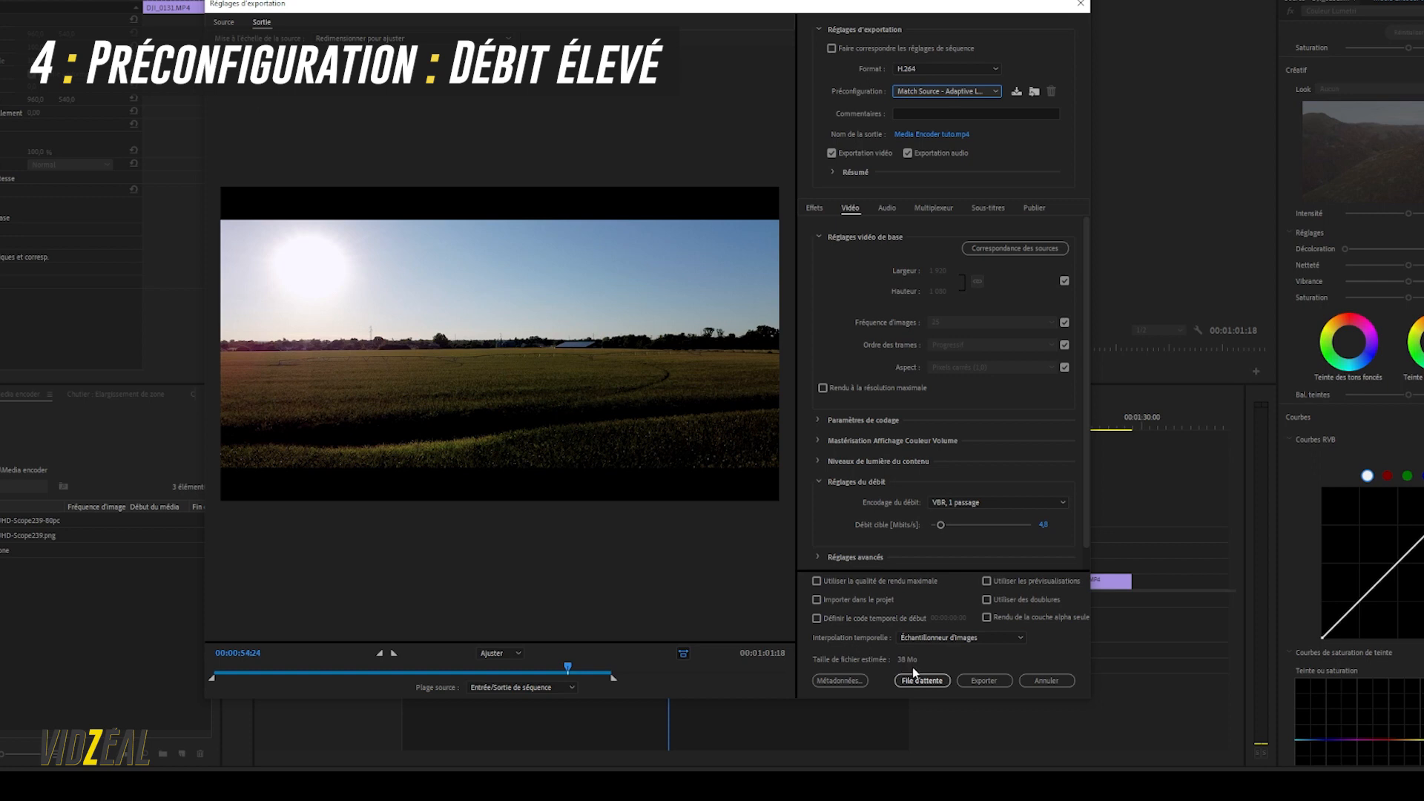
Set the export preset to Correspondance à la source – Débit élevé
click(978, 92)
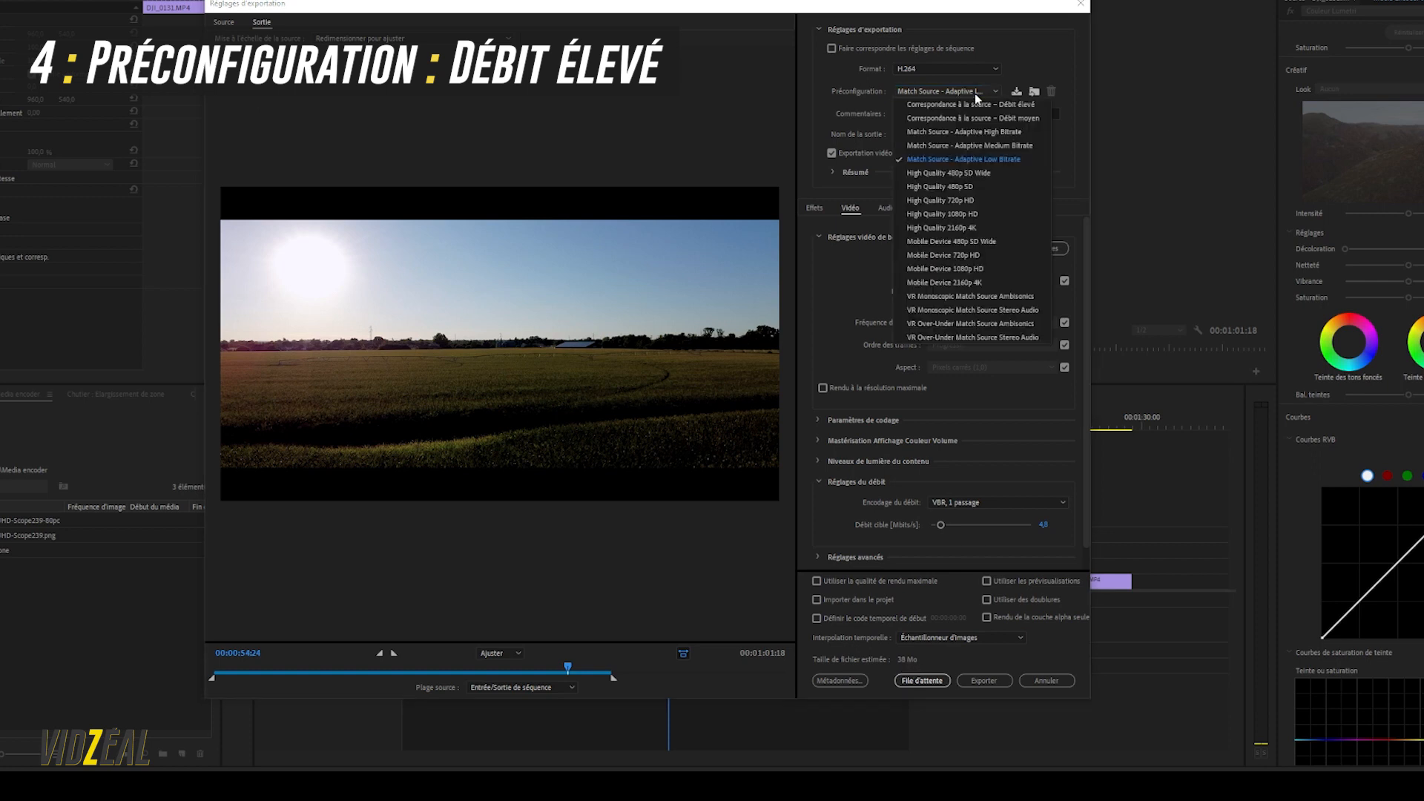
click(994, 105)
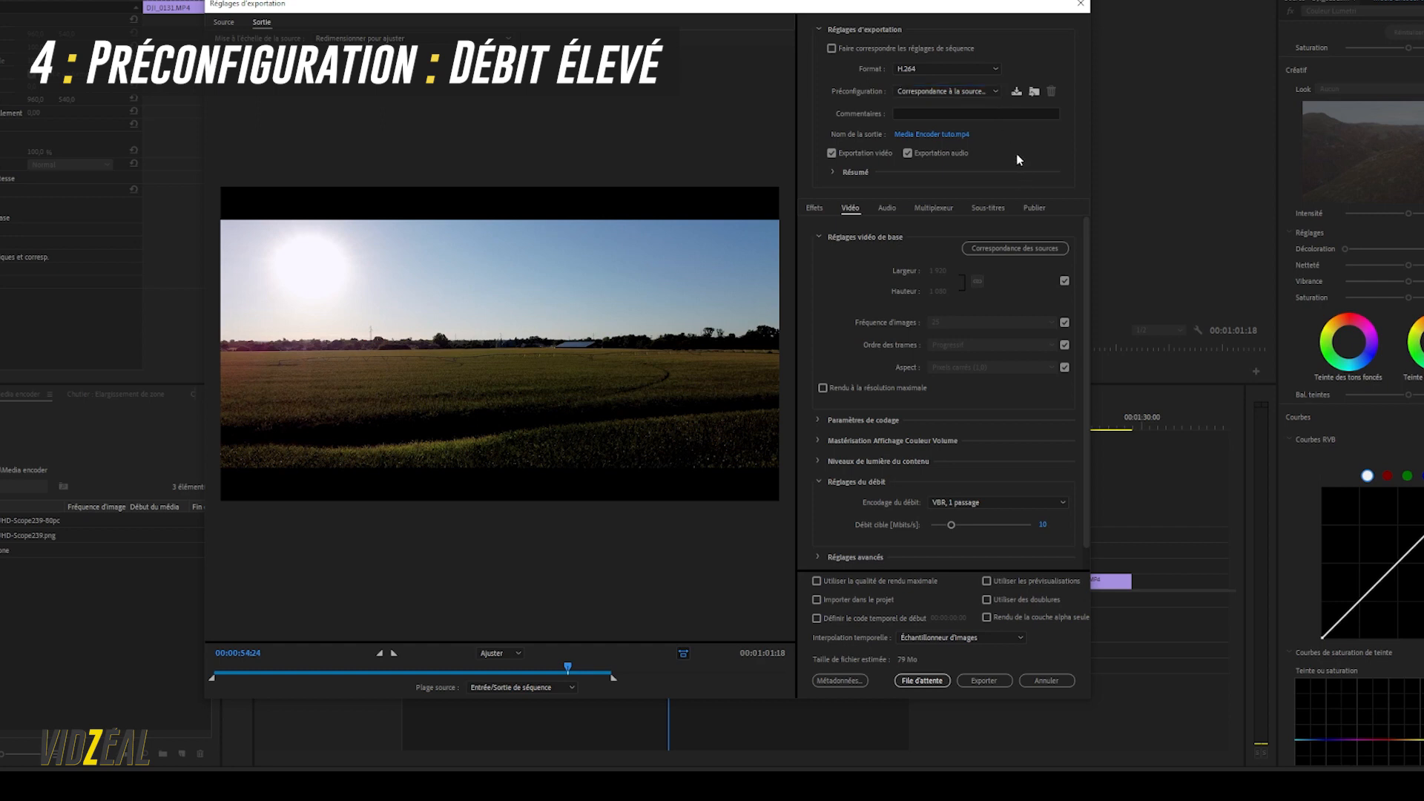
click(960, 90)
click(960, 93)
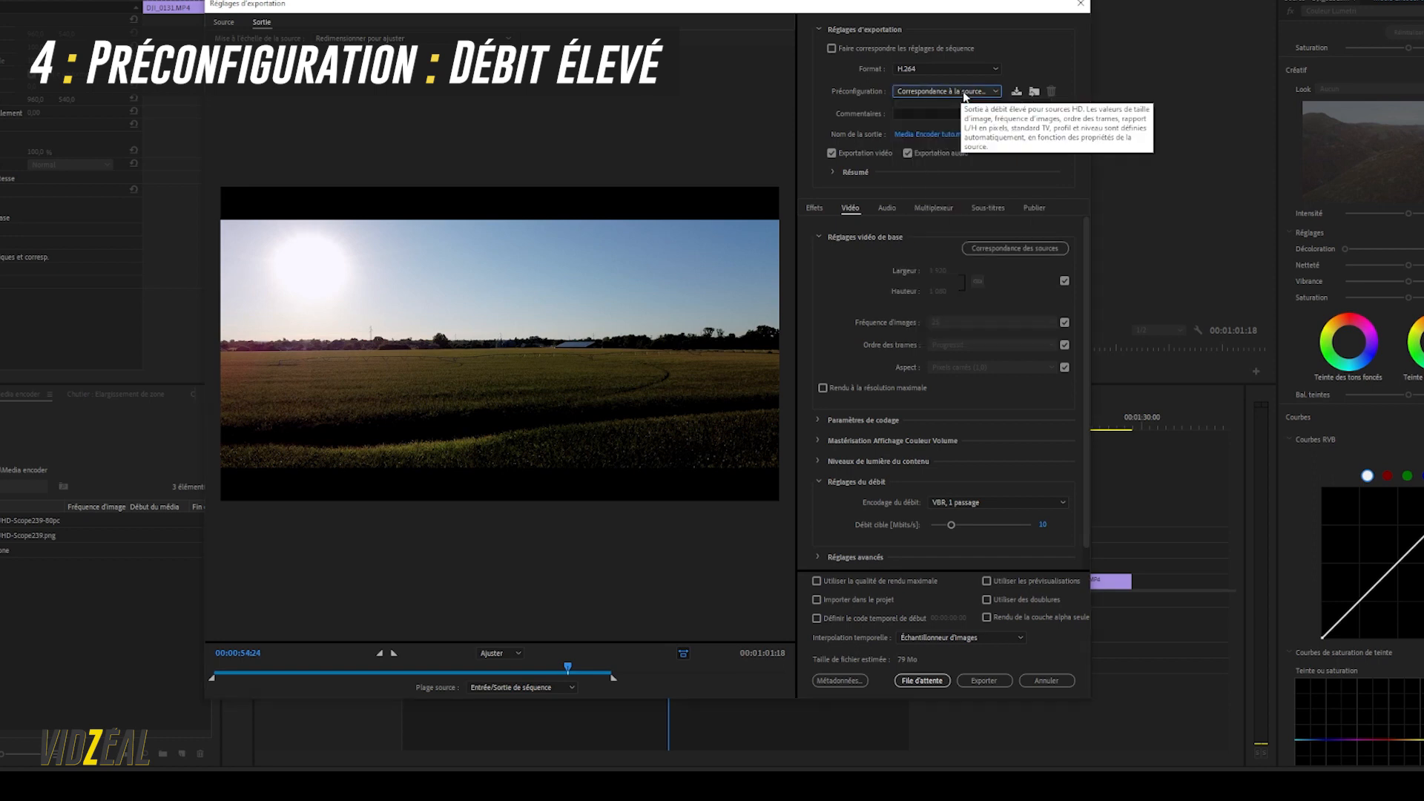
click(912, 93)
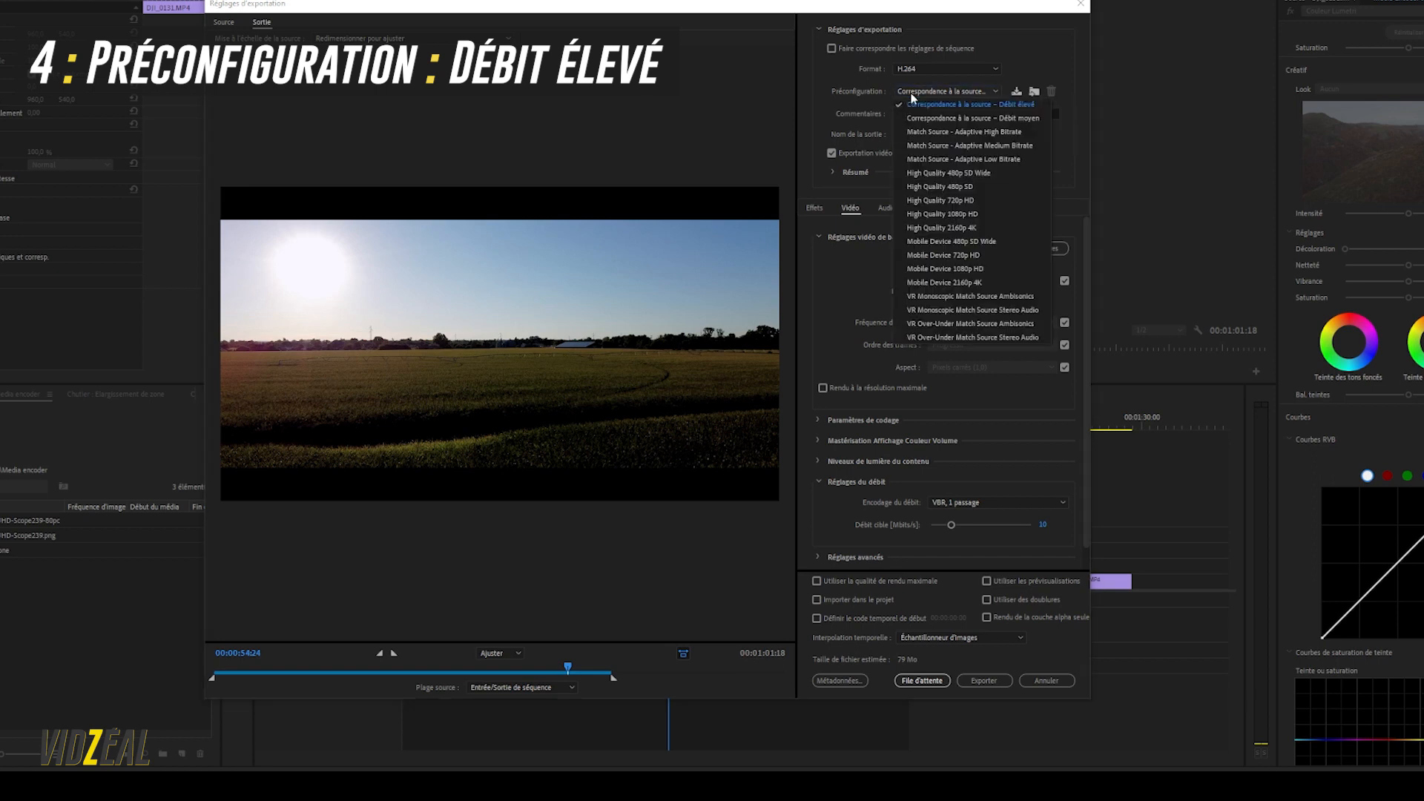
click(966, 91)
Check the output file name and destination folder in the save dialog, and cancel it
click(933, 135)
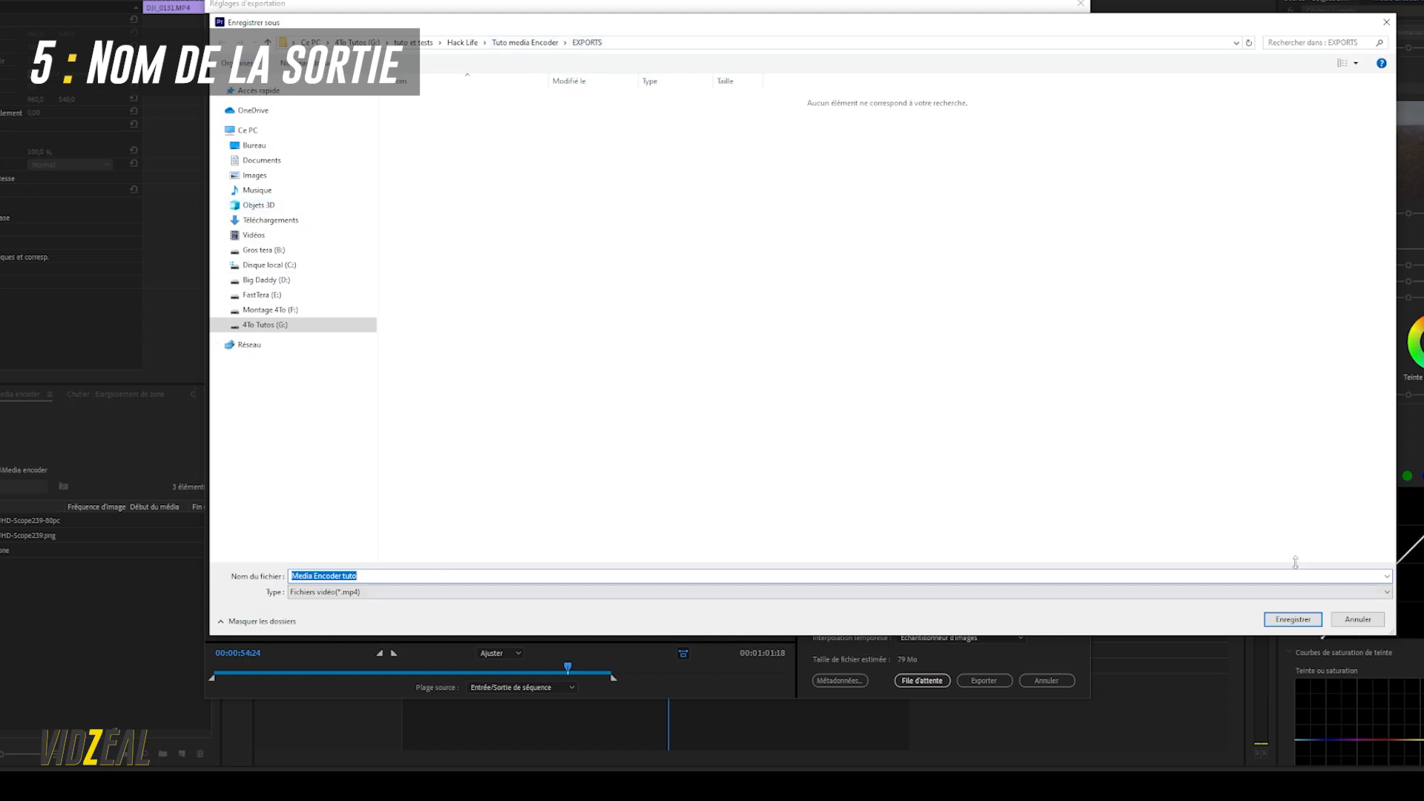
click(1360, 620)
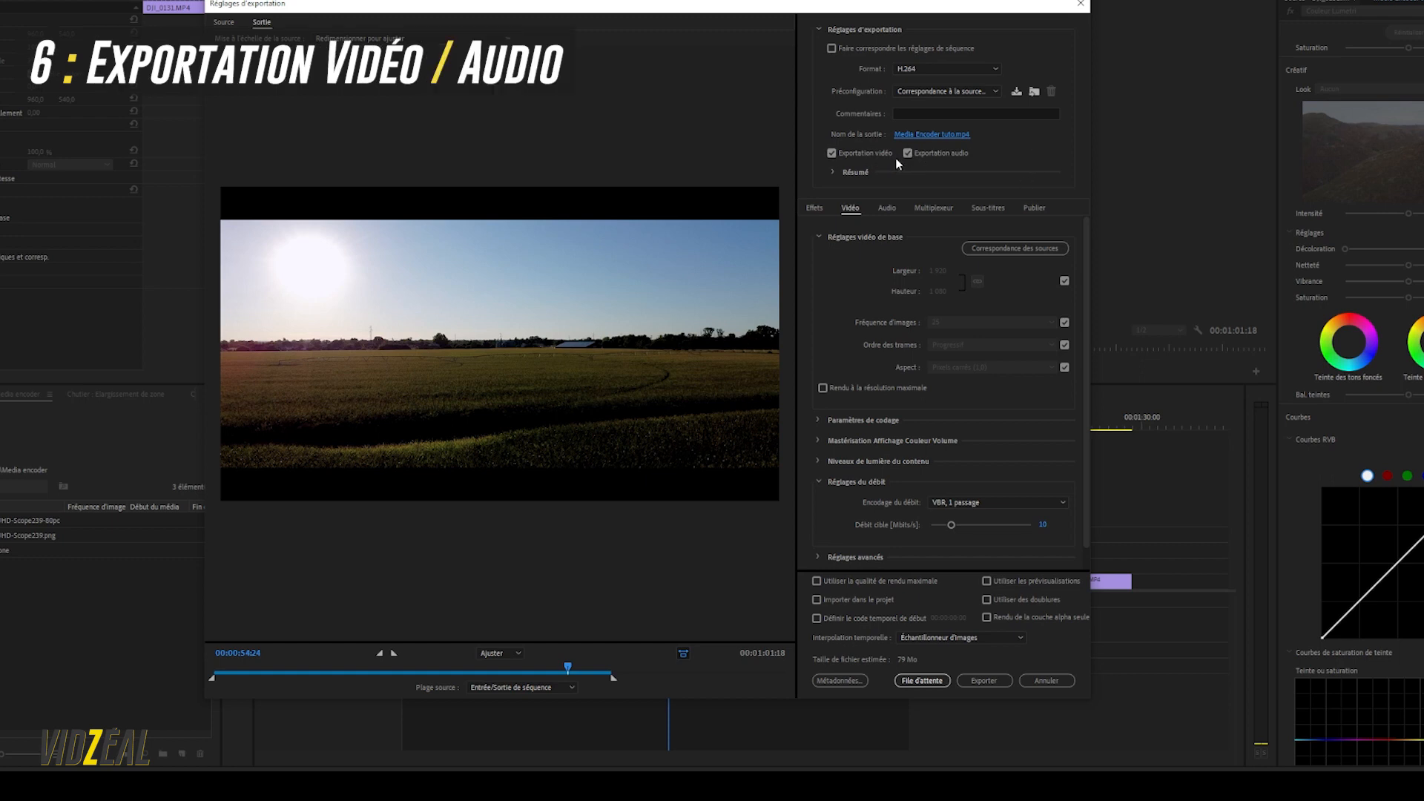
Try excluding audio and video from the export in turn, and leave both enabled
click(917, 158)
click(908, 153)
click(835, 156)
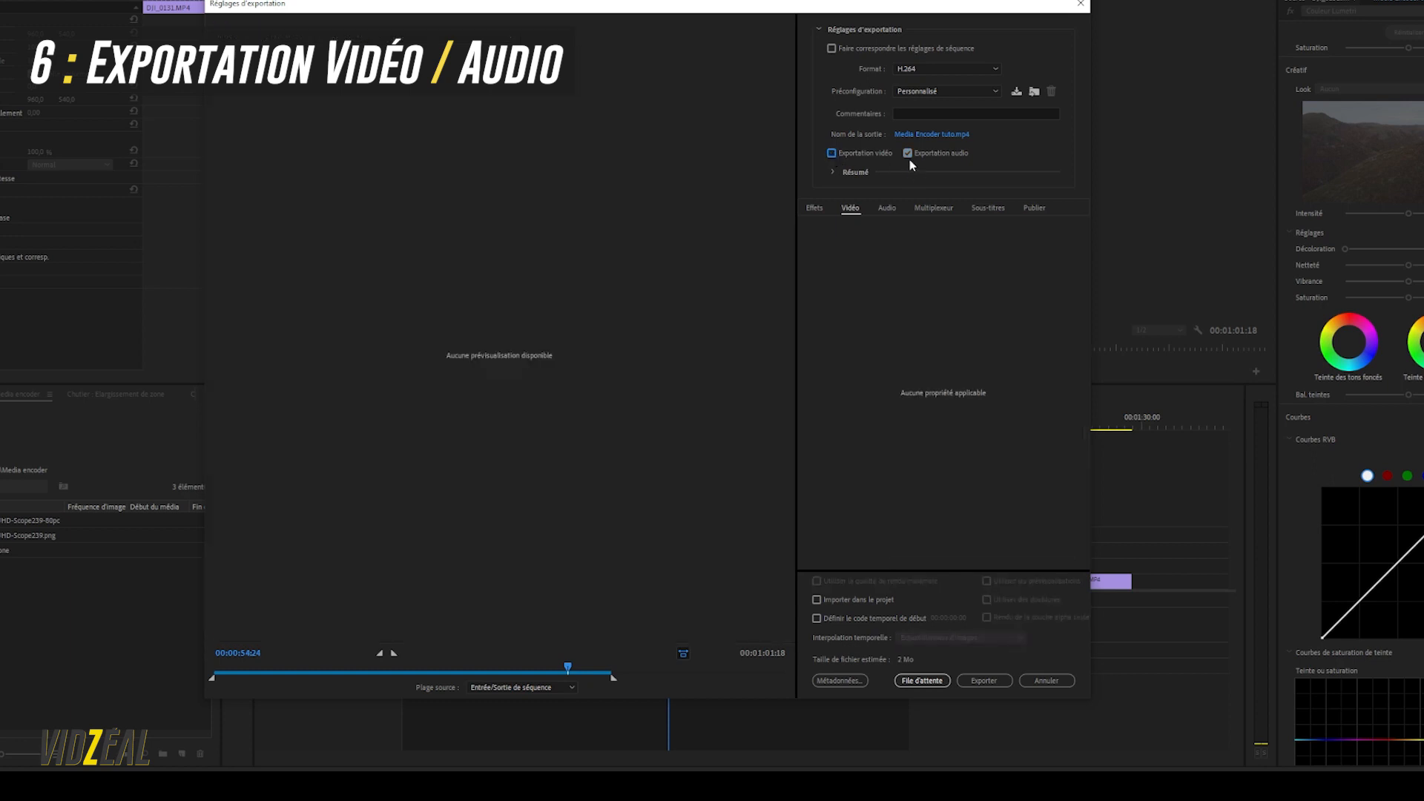
click(907, 154)
click(832, 153)
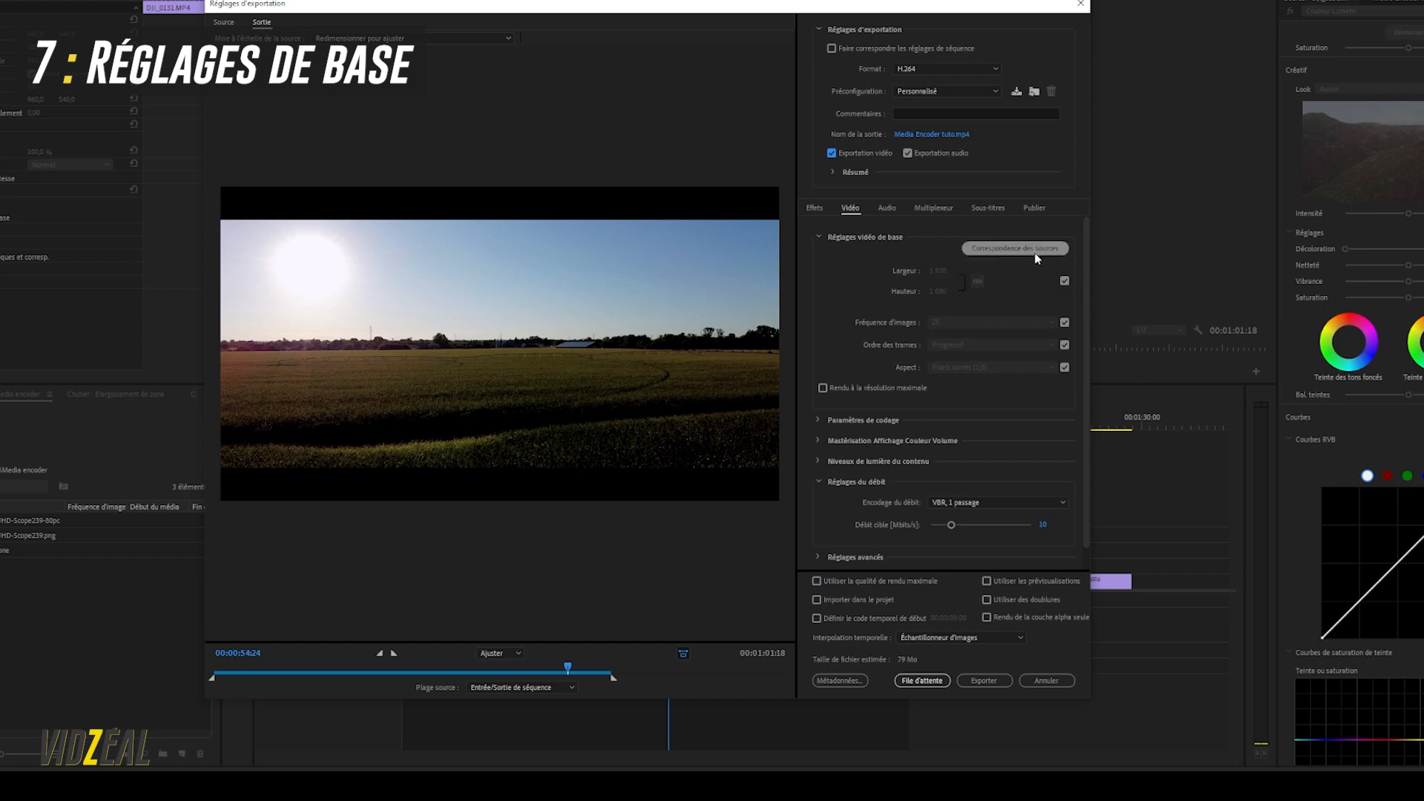
Try unlinking the frame size and frame rate from the source, keep 25 fps, and restore both source matches
click(1065, 282)
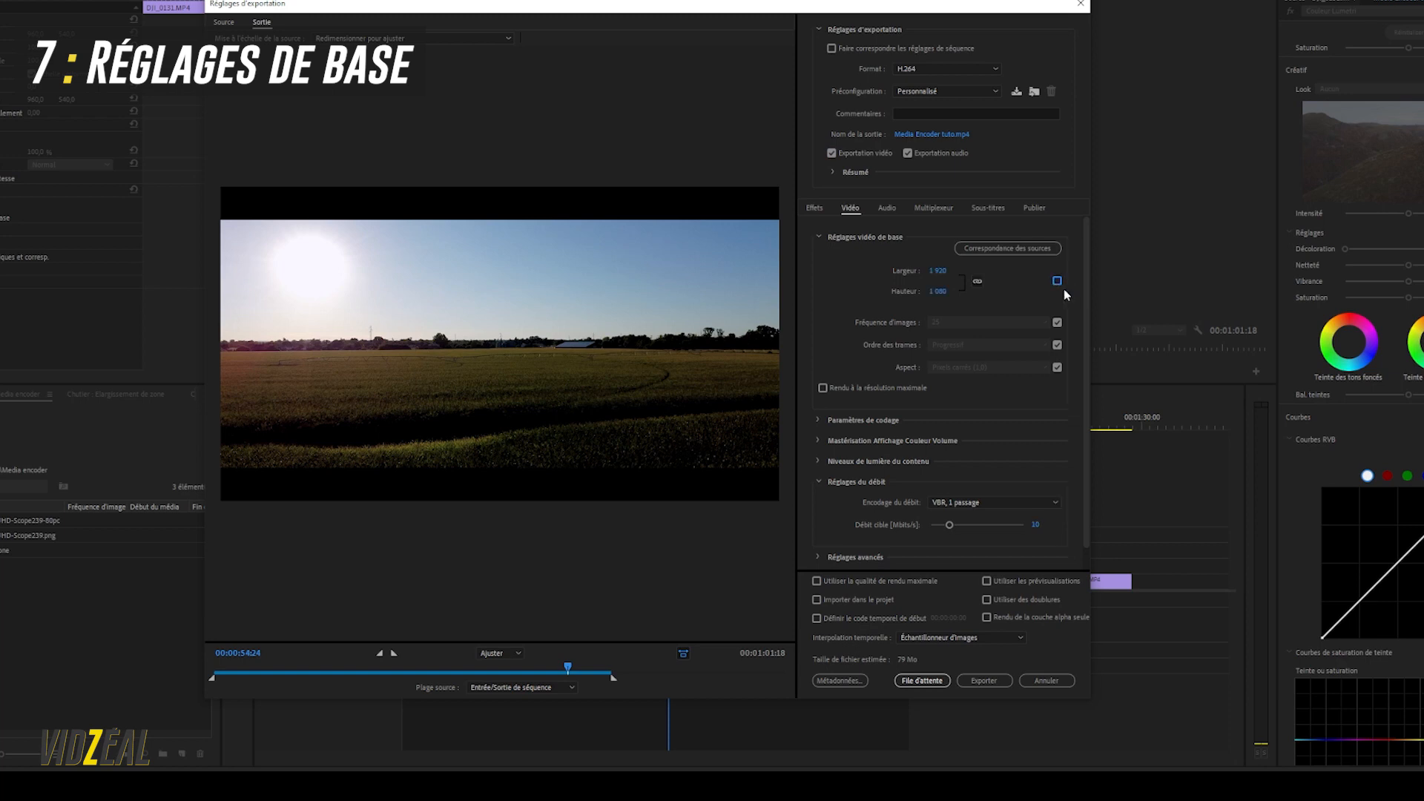
click(938, 271)
click(949, 268)
click(1055, 324)
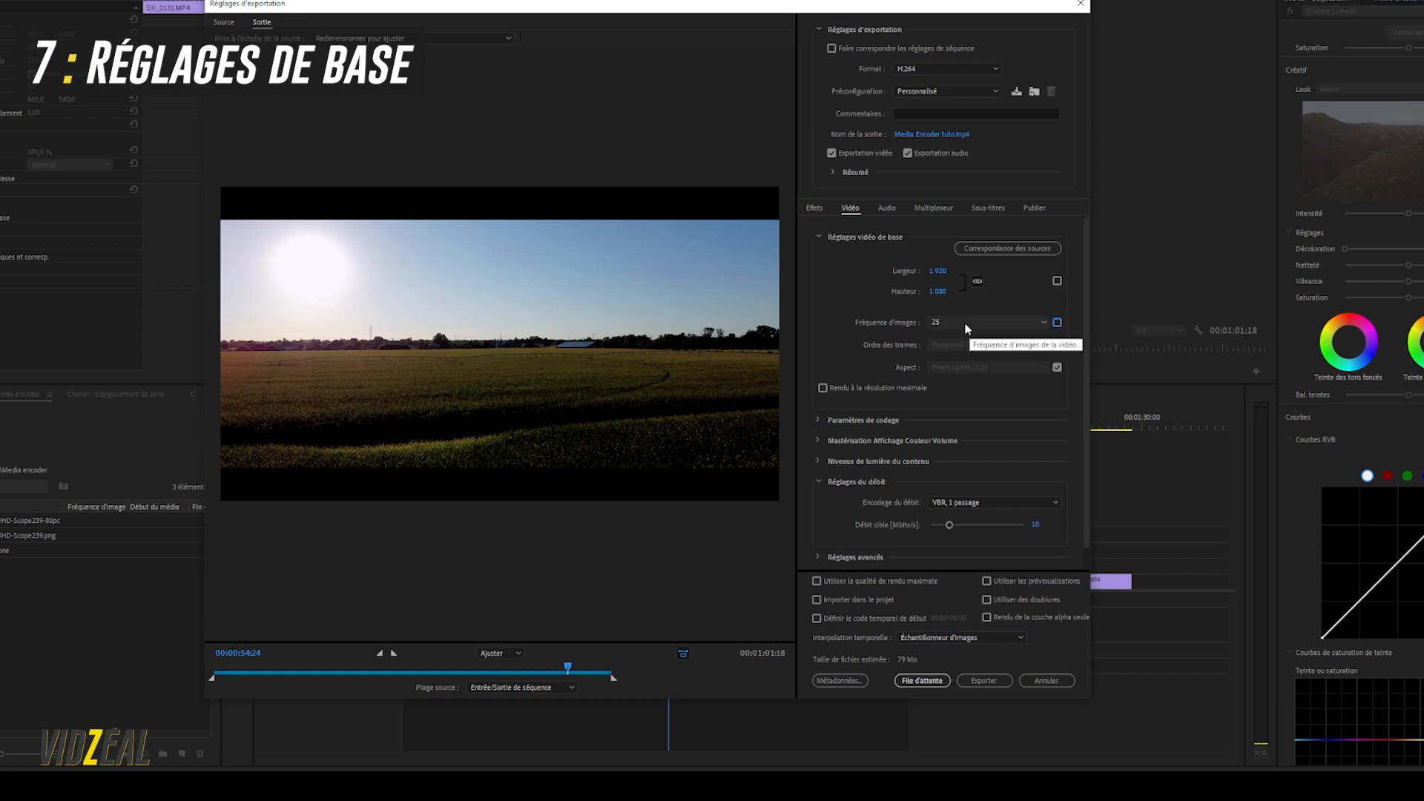
click(968, 330)
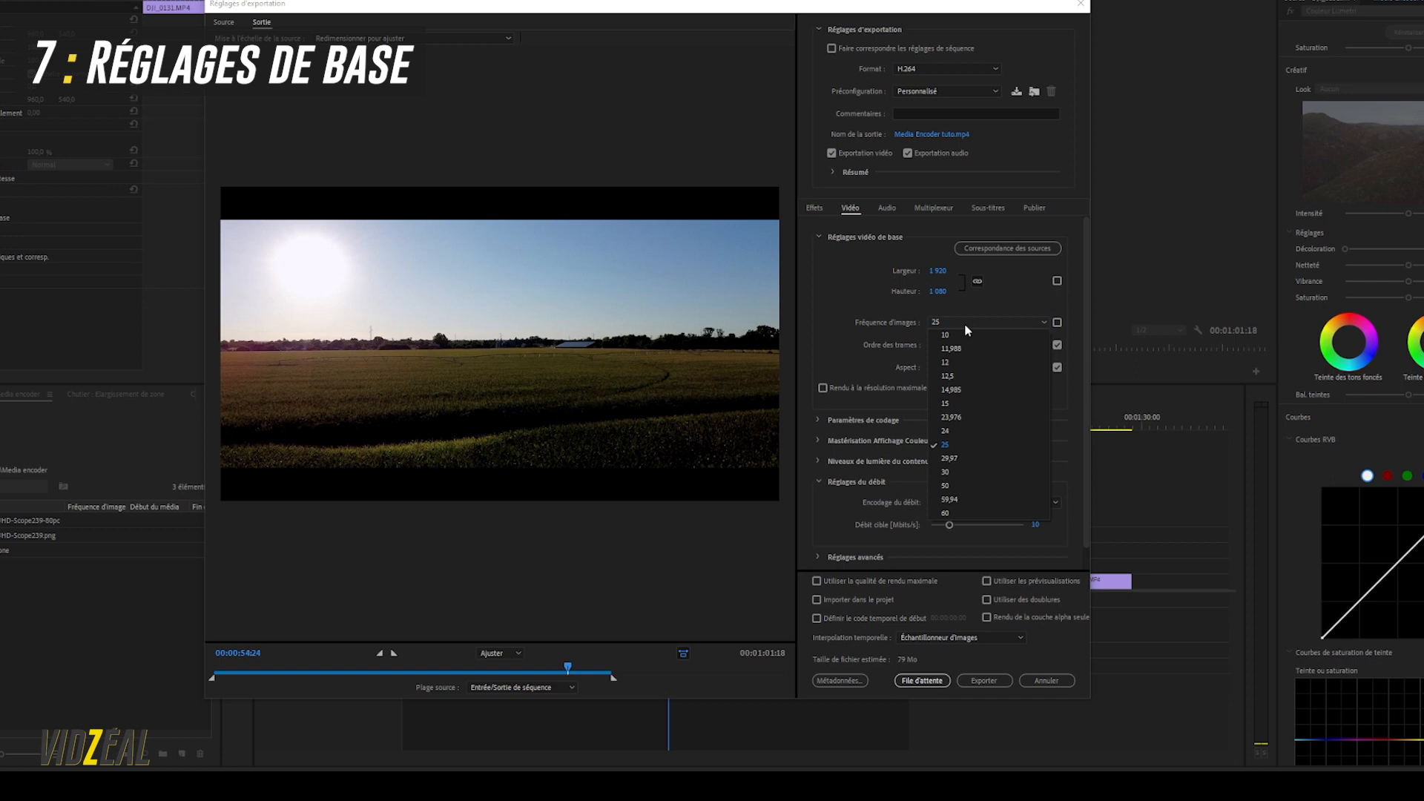
click(968, 449)
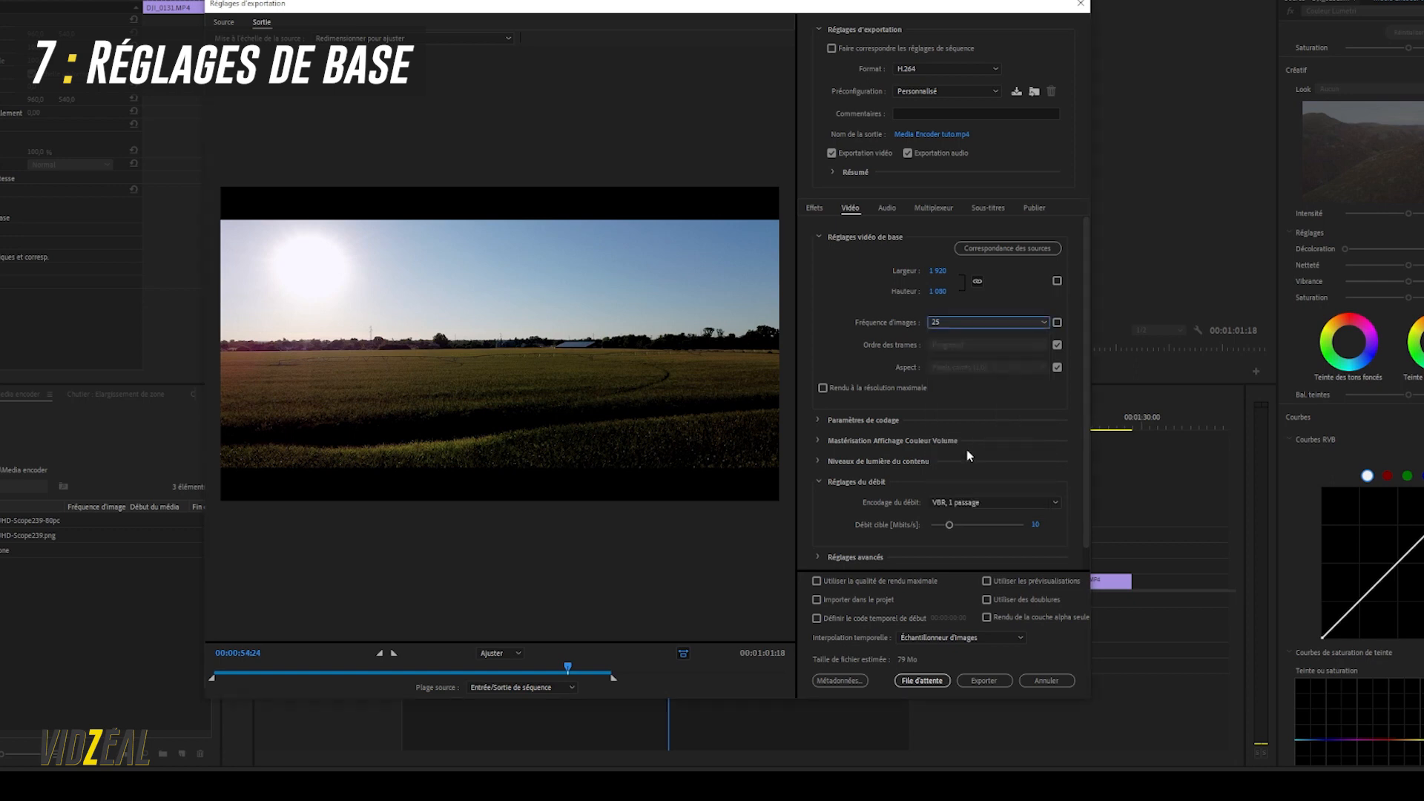
click(1057, 282)
click(1058, 323)
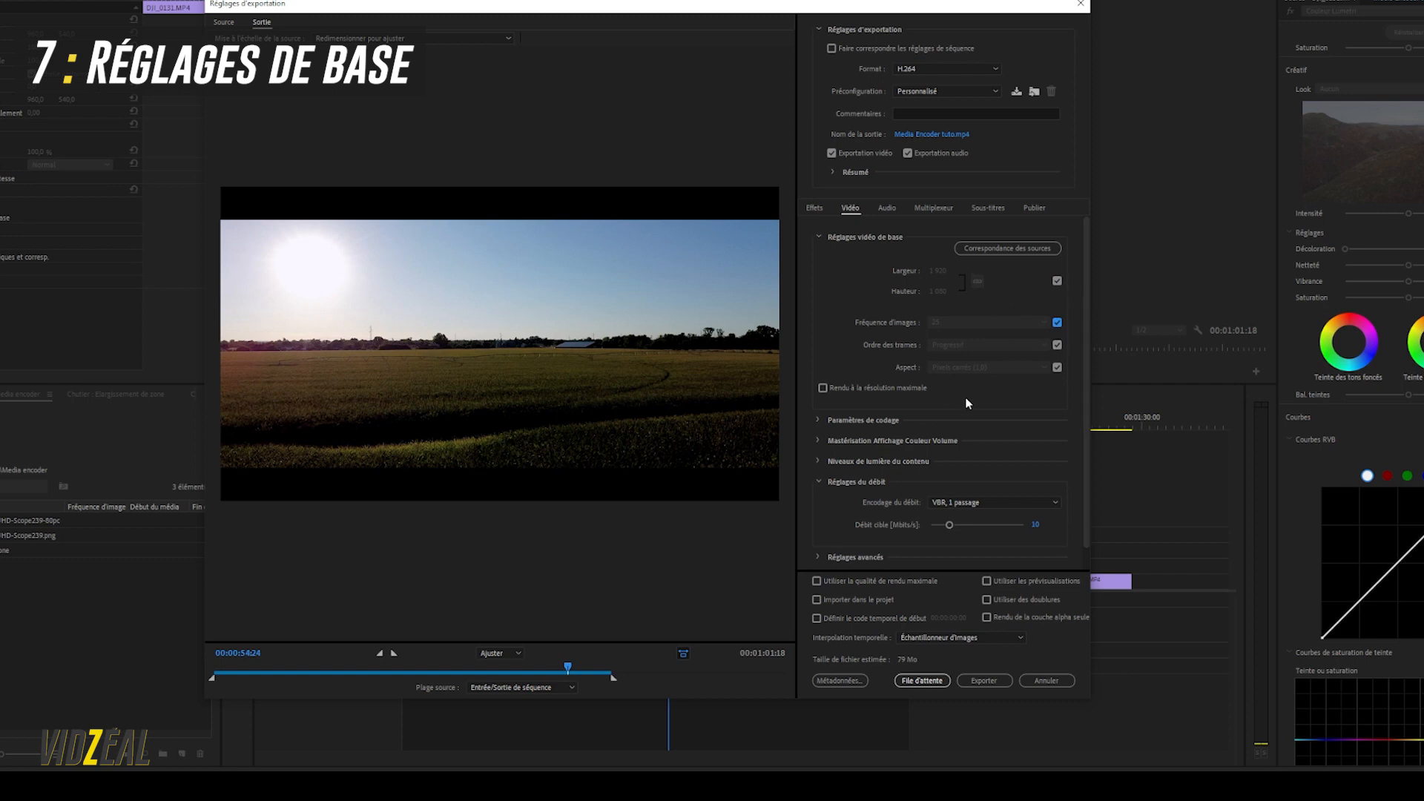
Enable Rendu à la résolution maximale in the basic video settings
scroll(964, 397, down, 1)
click(822, 365)
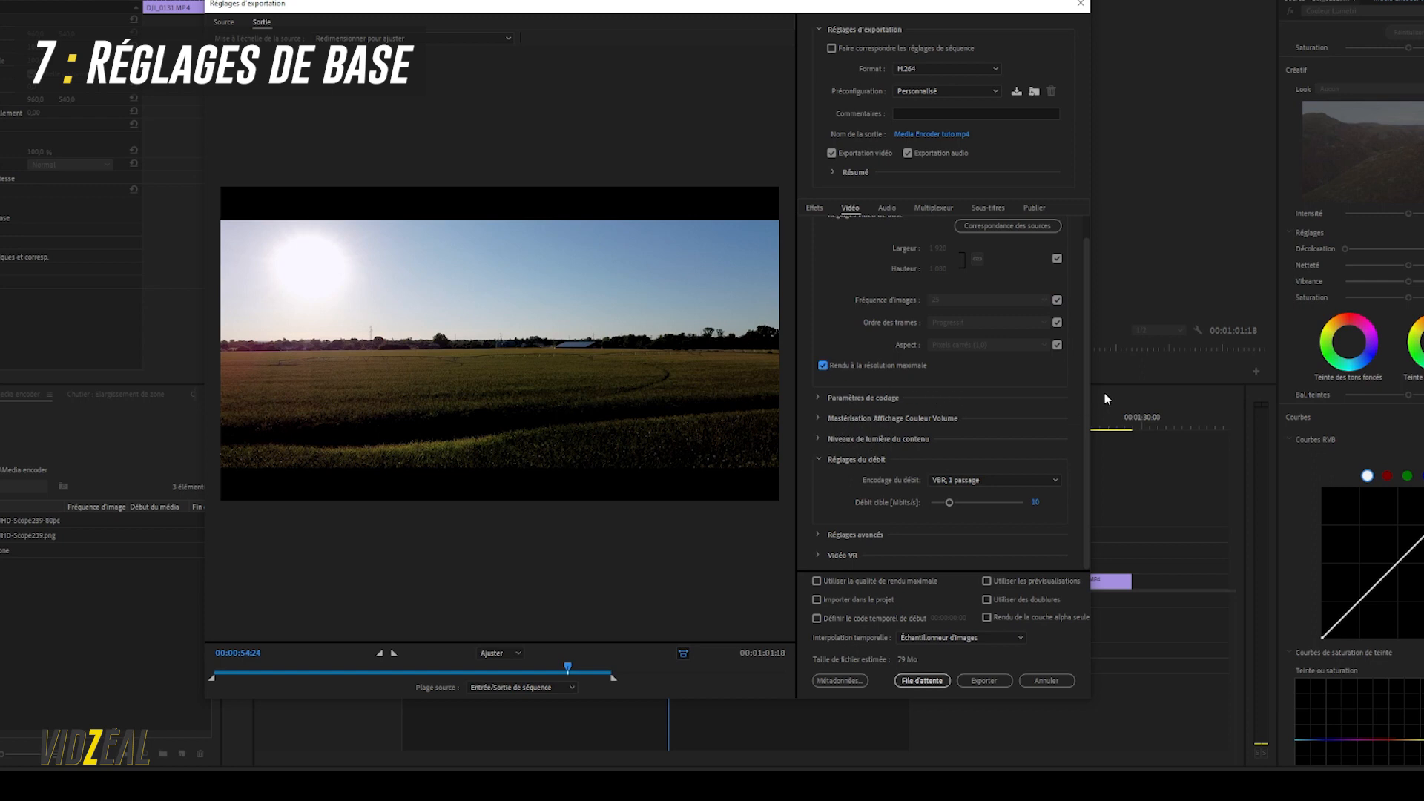
scroll(1088, 381, up, 1)
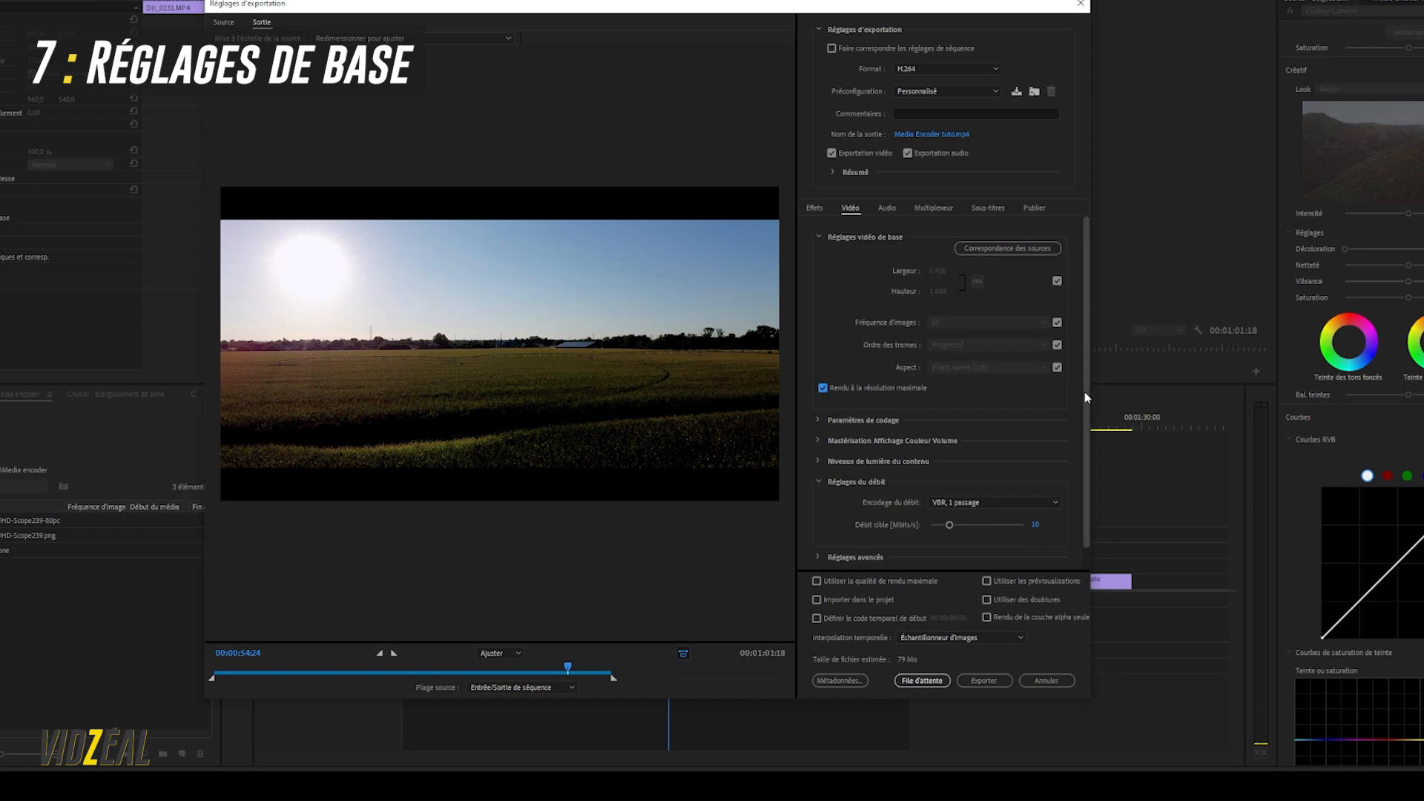
Set the bitrate encoding to CBR
scroll(1084, 393, down, 1)
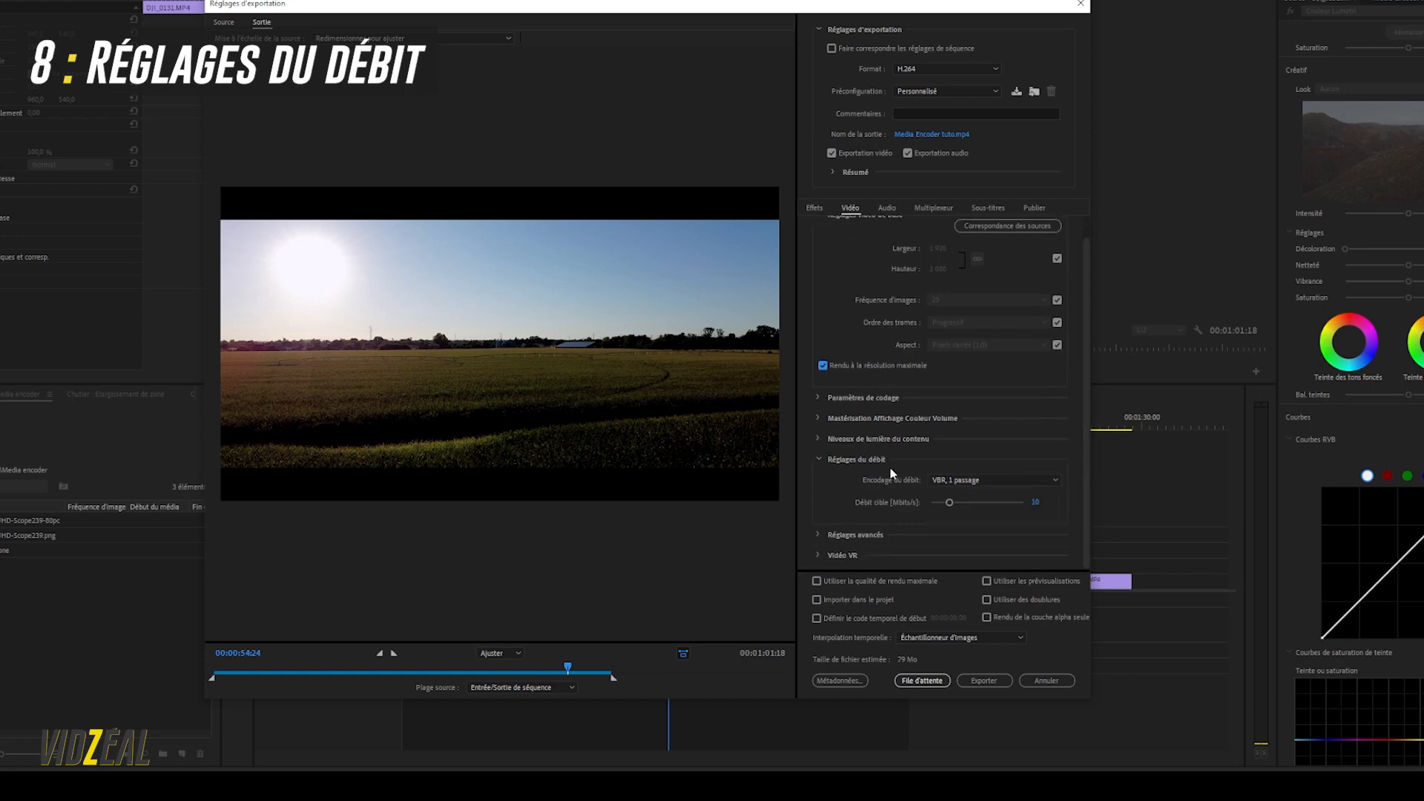
click(968, 481)
click(968, 493)
click(981, 481)
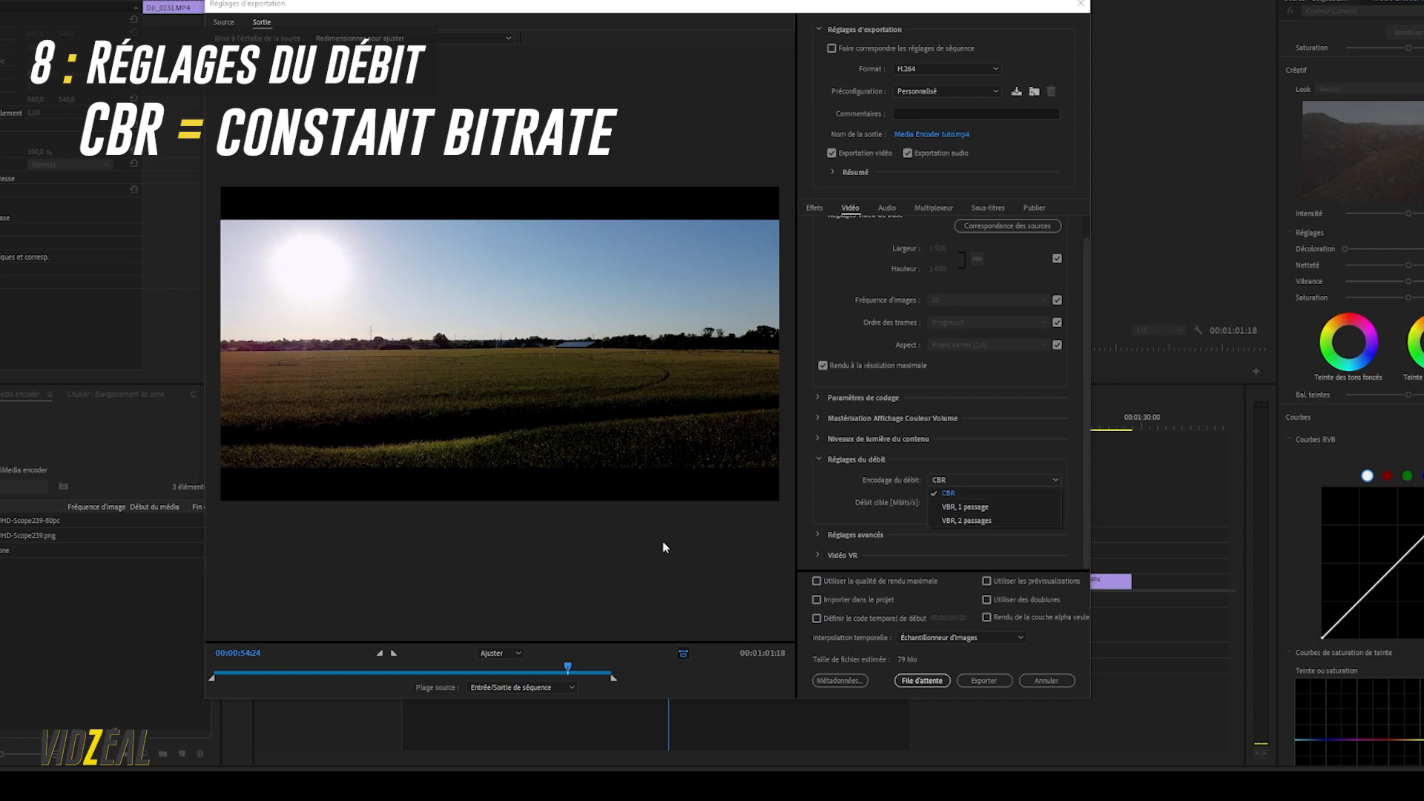
Scrub the export preview to 00:00:52:23 and raise the target bitrate to about 14.71 Mbit/s
drag(282, 672, 555, 672)
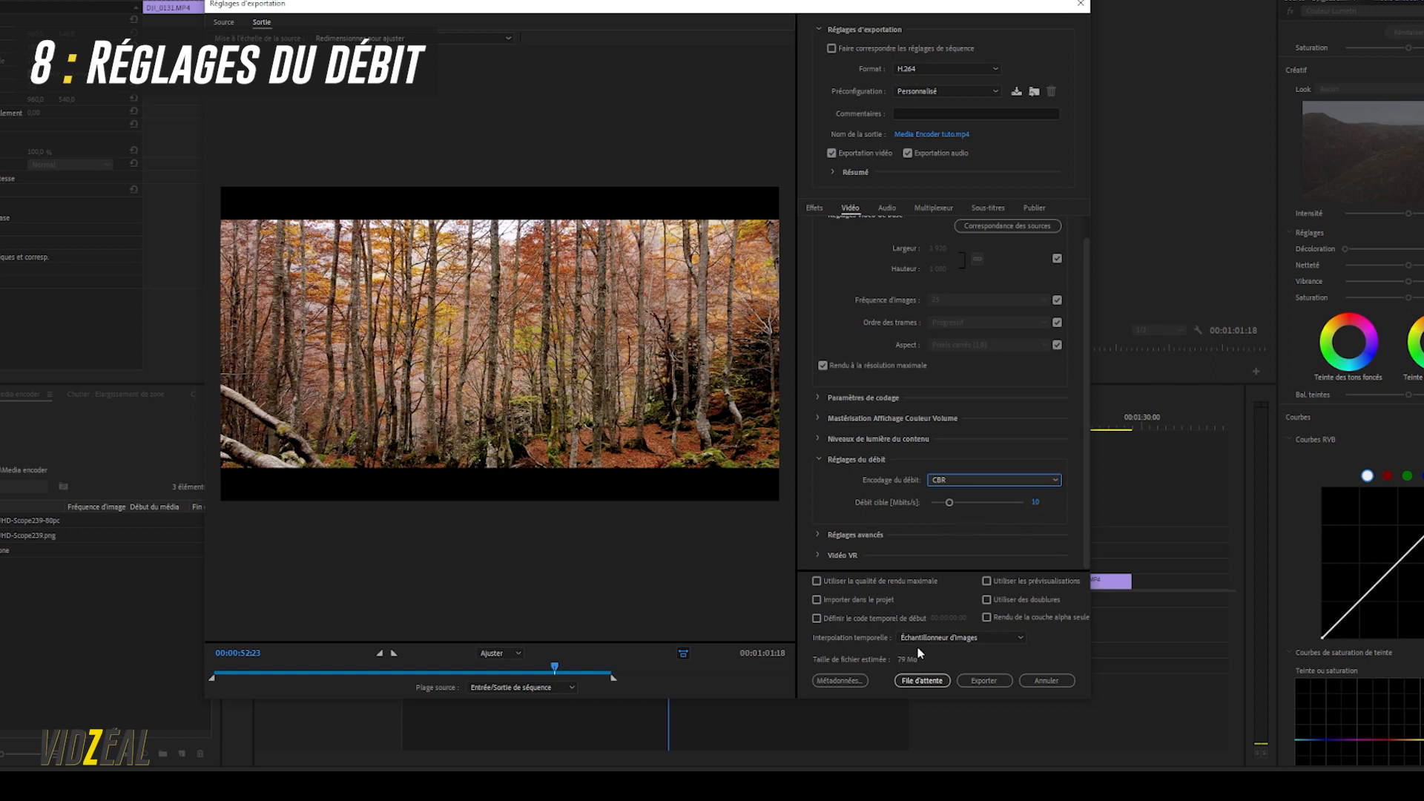
drag(995, 509, 1012, 503)
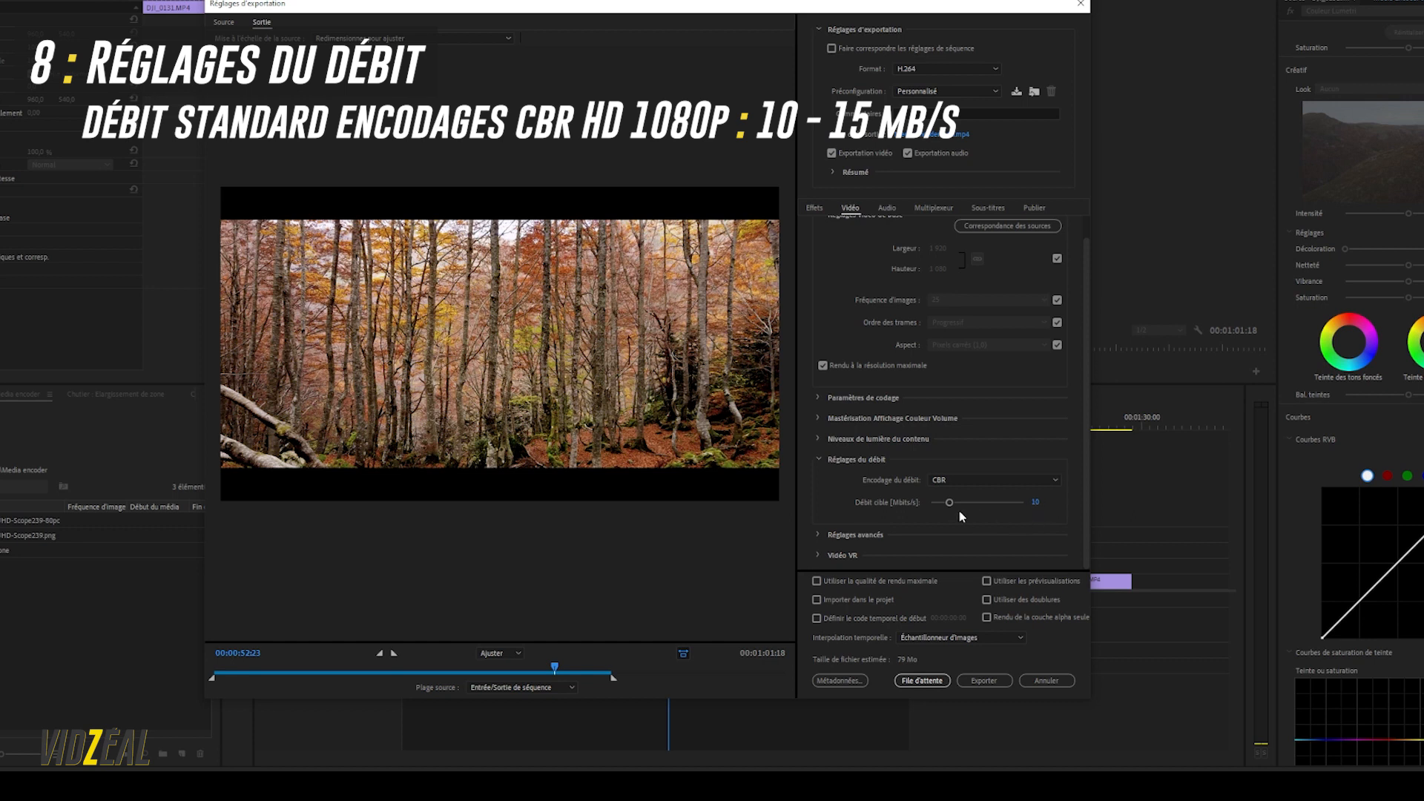
drag(955, 506, 963, 506)
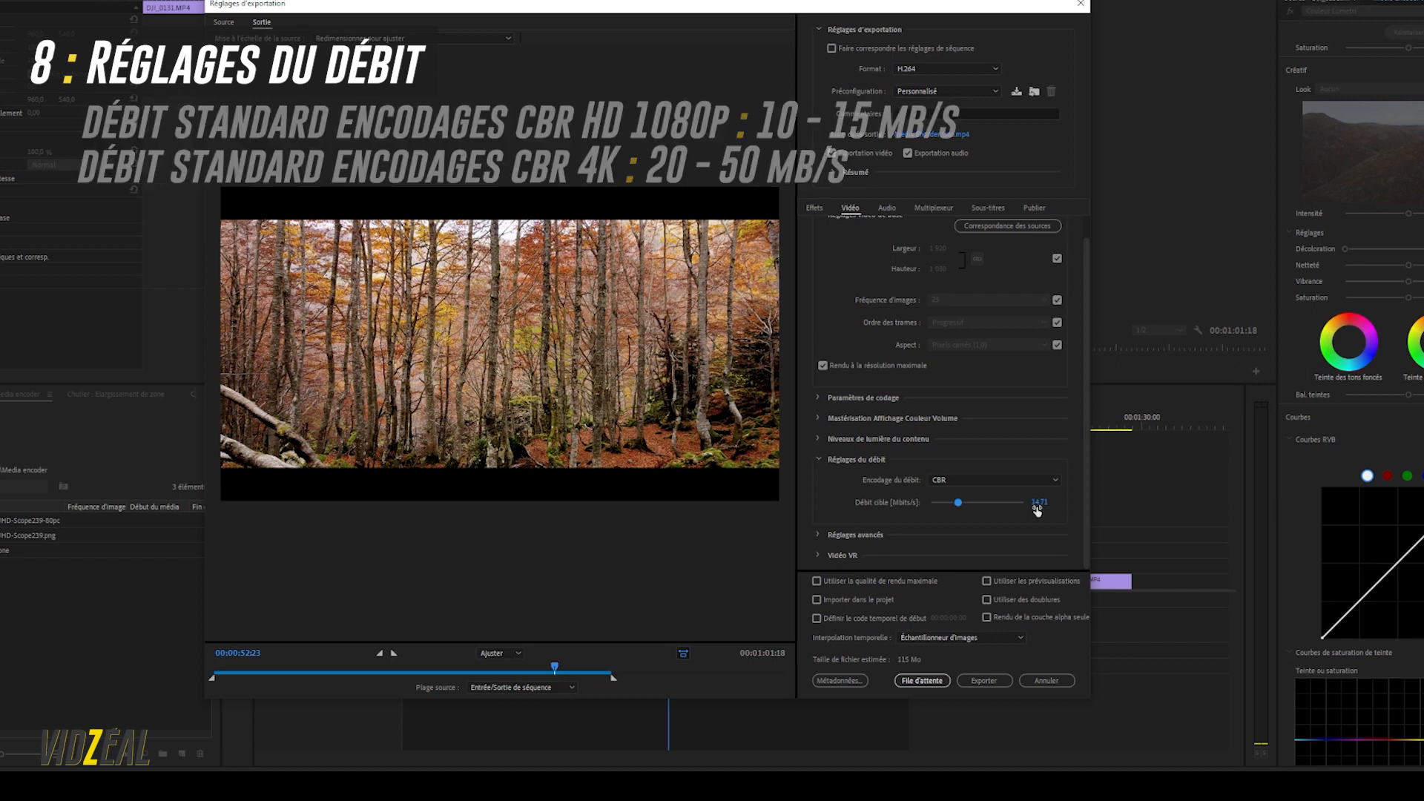
Set the bitrate encoding to VBR, 1 passage with a target bitrate of 10 Mbit/s
click(994, 480)
click(974, 509)
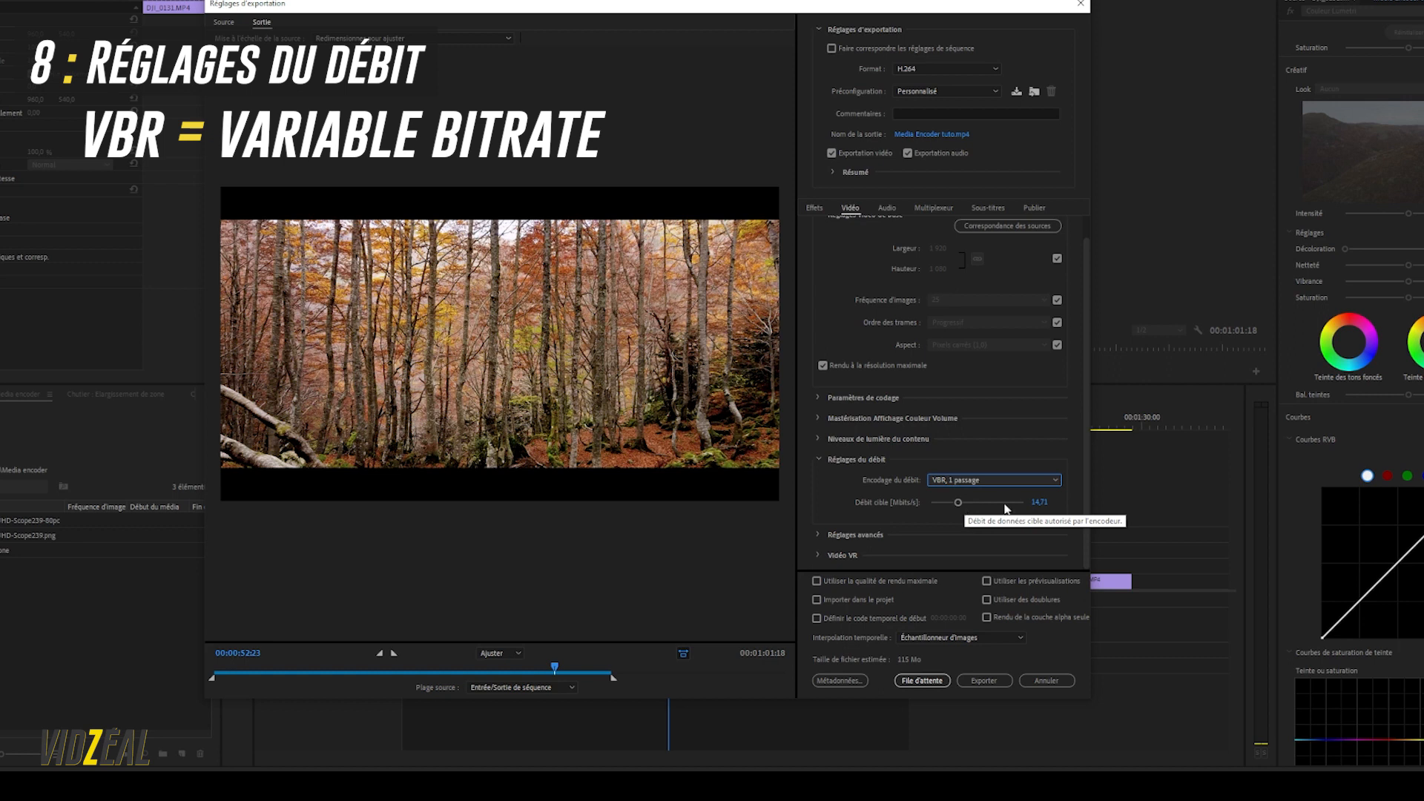
click(985, 504)
click(1040, 502)
text(38)
text(10)
key(Delete)
key(Delete)
click(995, 534)
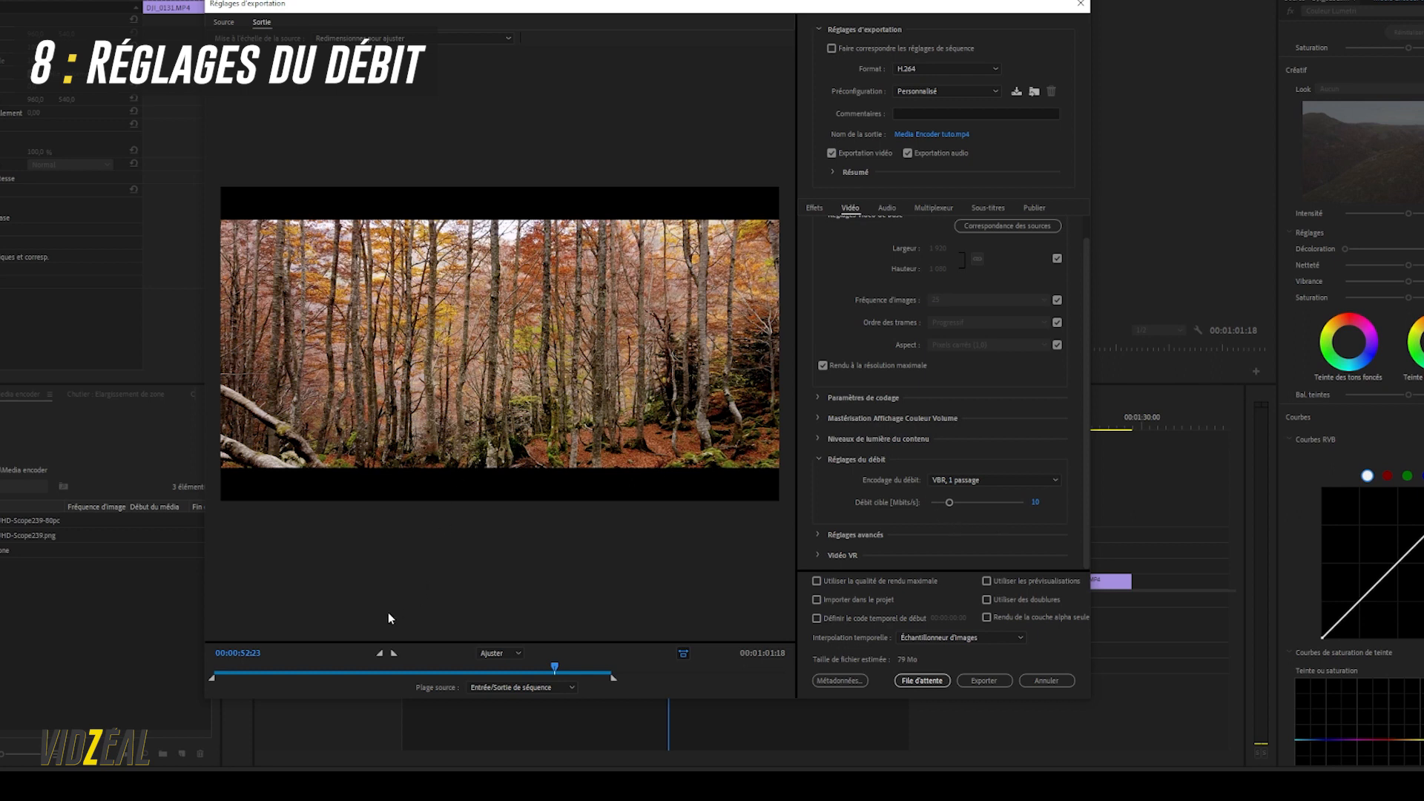
Scrub the export preview from the lake shot to the forest shot and set the bitrate encoding to VBR, 2 passages
click(251, 670)
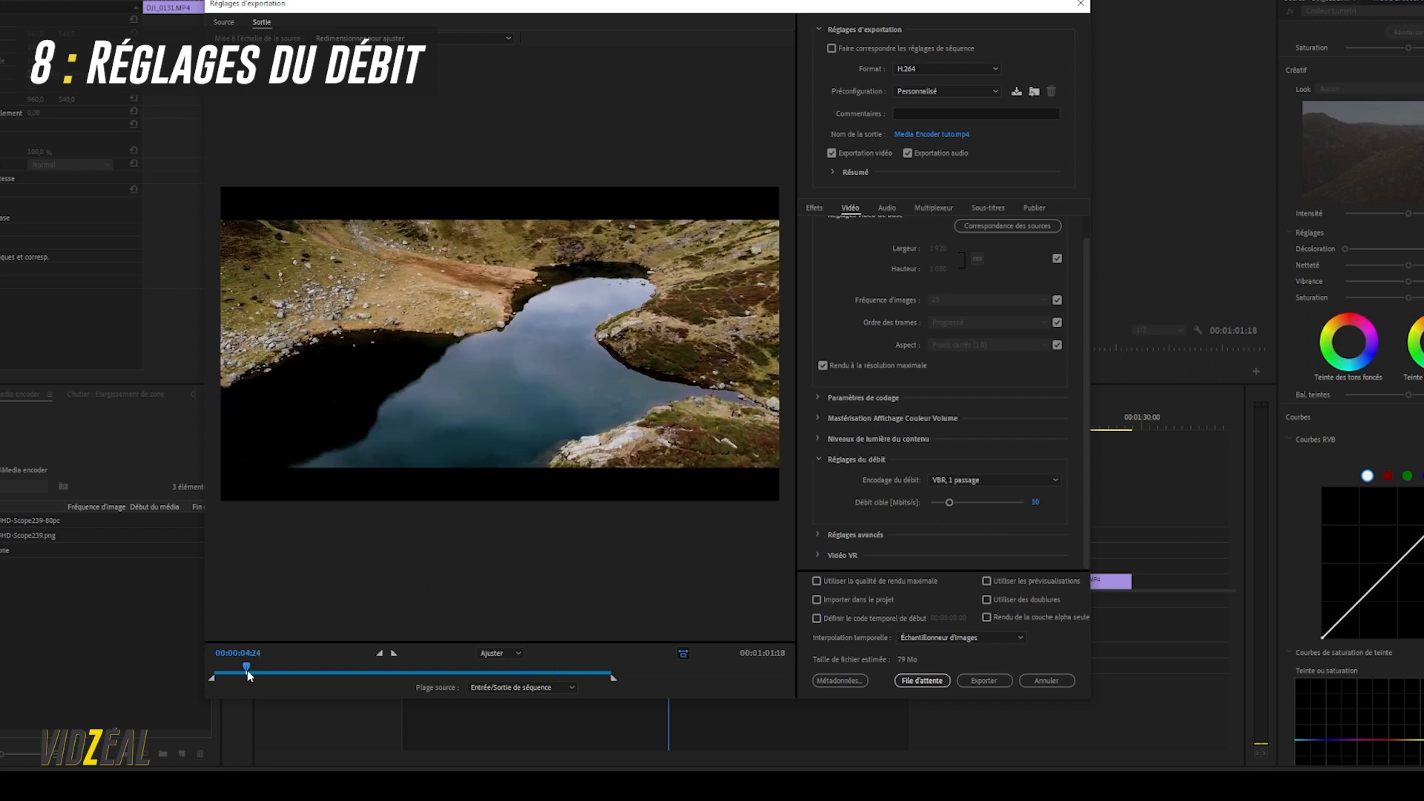
drag(248, 670, 543, 690)
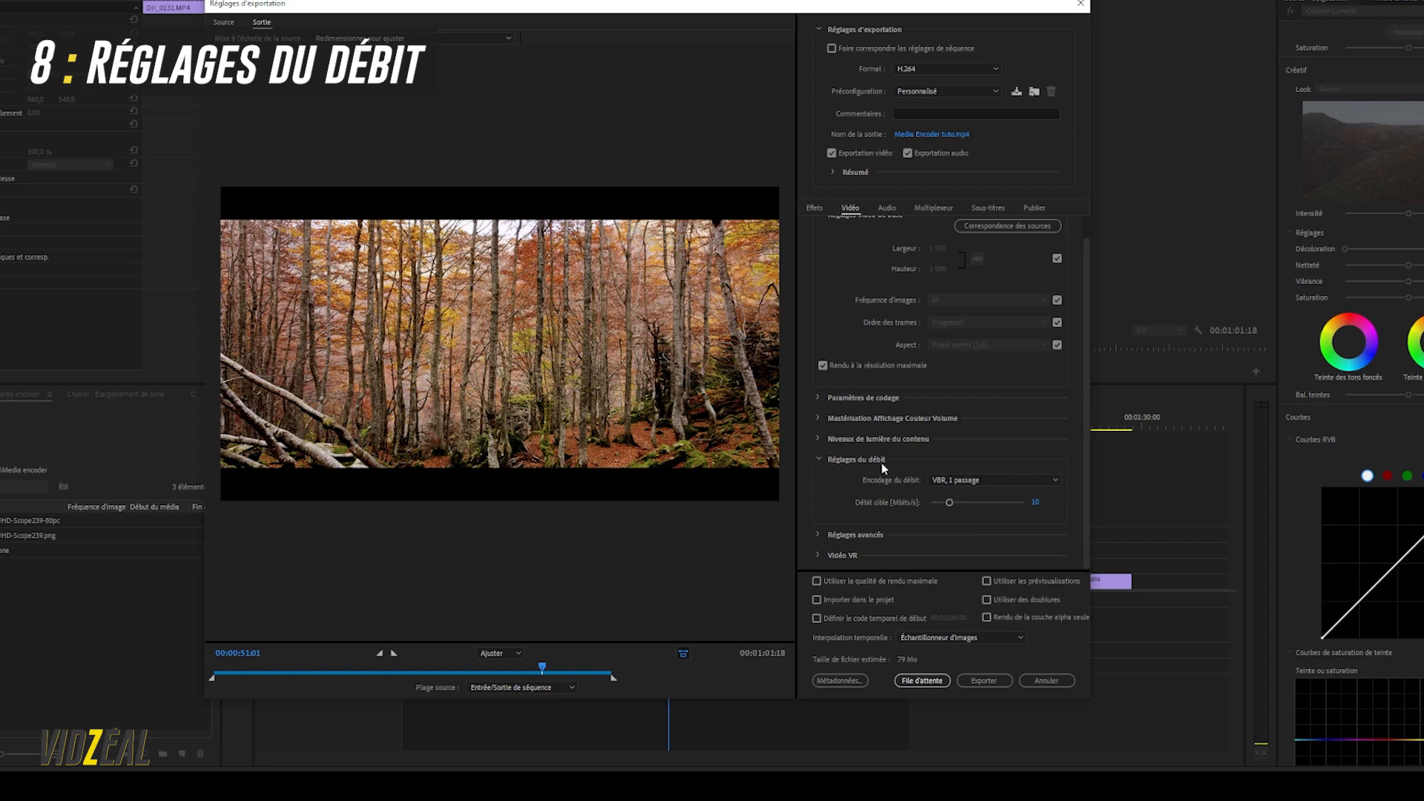
click(979, 486)
click(985, 519)
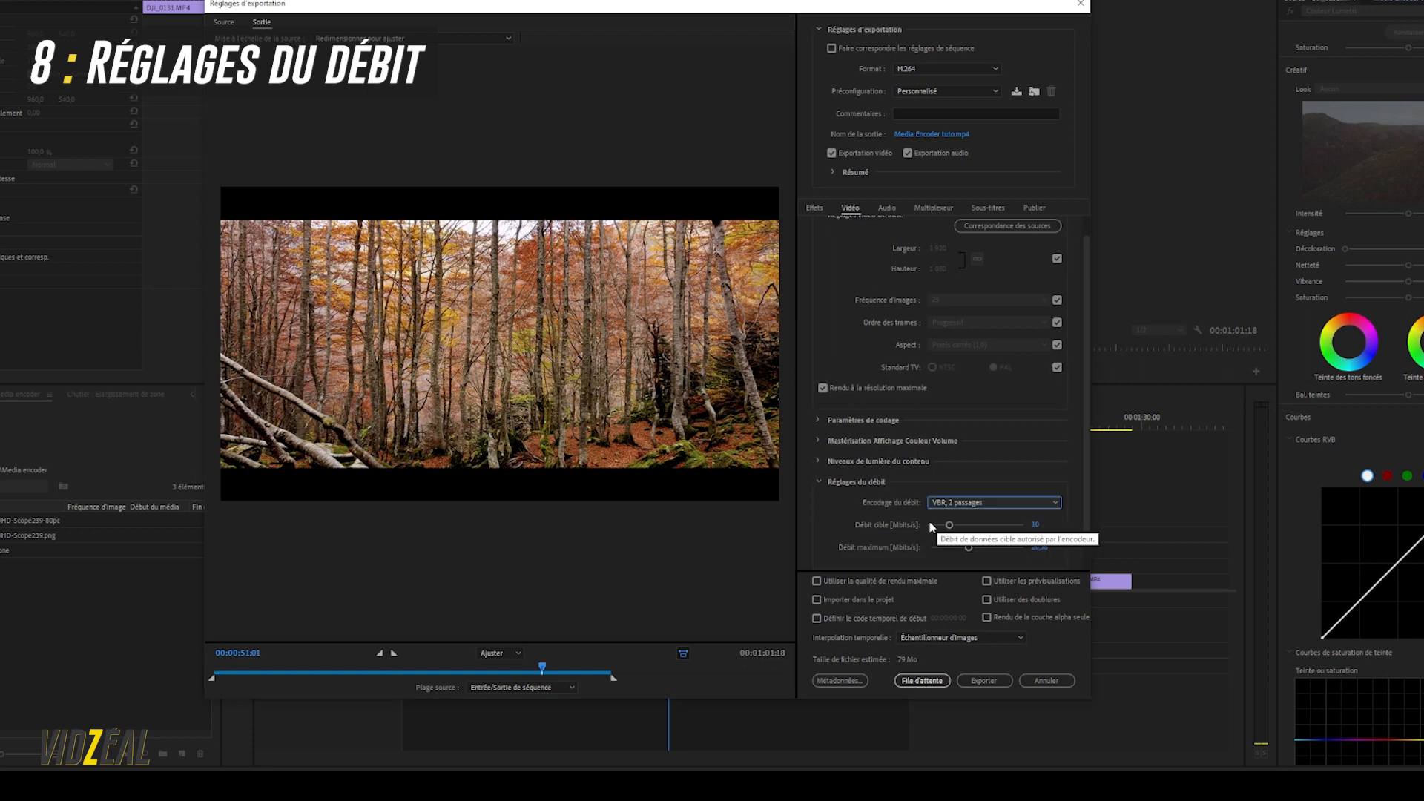
Try a target bitrate of 20 Mbit/s with a maximum bitrate of 50 Mbit/s
click(1036, 525)
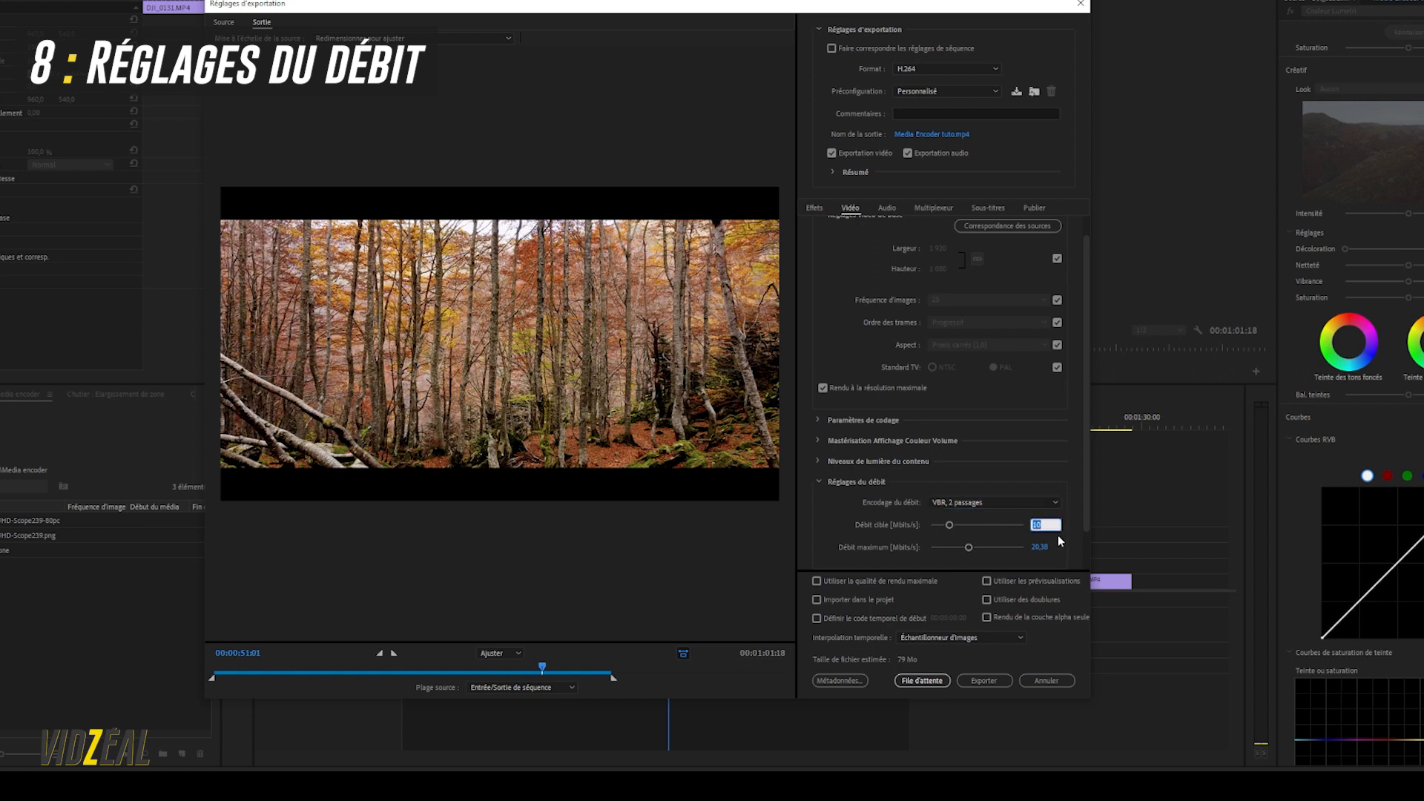
click(1042, 547)
text(20)
drag(1089, 518, 1098, 557)
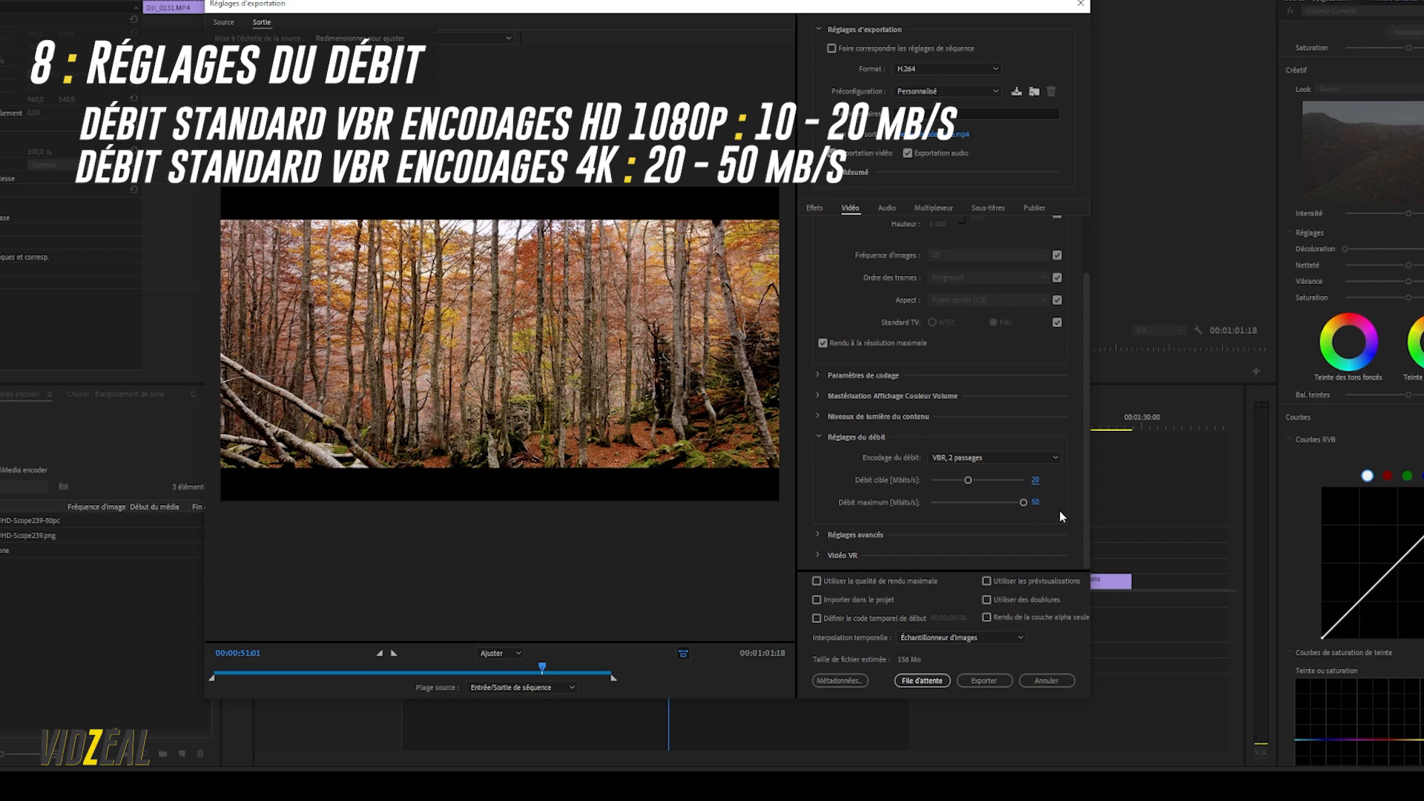
Set the target bitrate to 10 Mbit/s and the maximum bitrate to 20 Mbit/s
click(1036, 480)
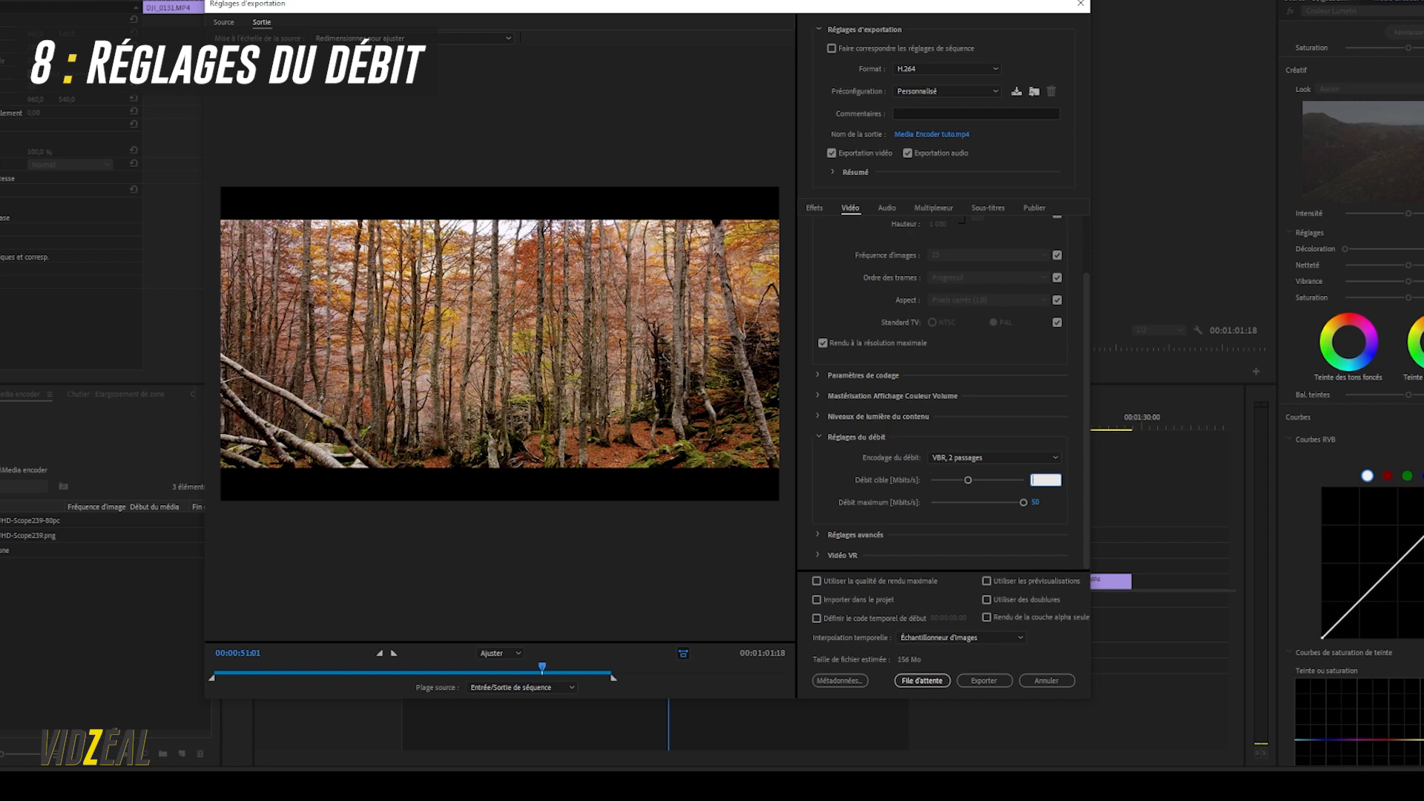
text(10)
click(1037, 502)
text(20)
key(Return)
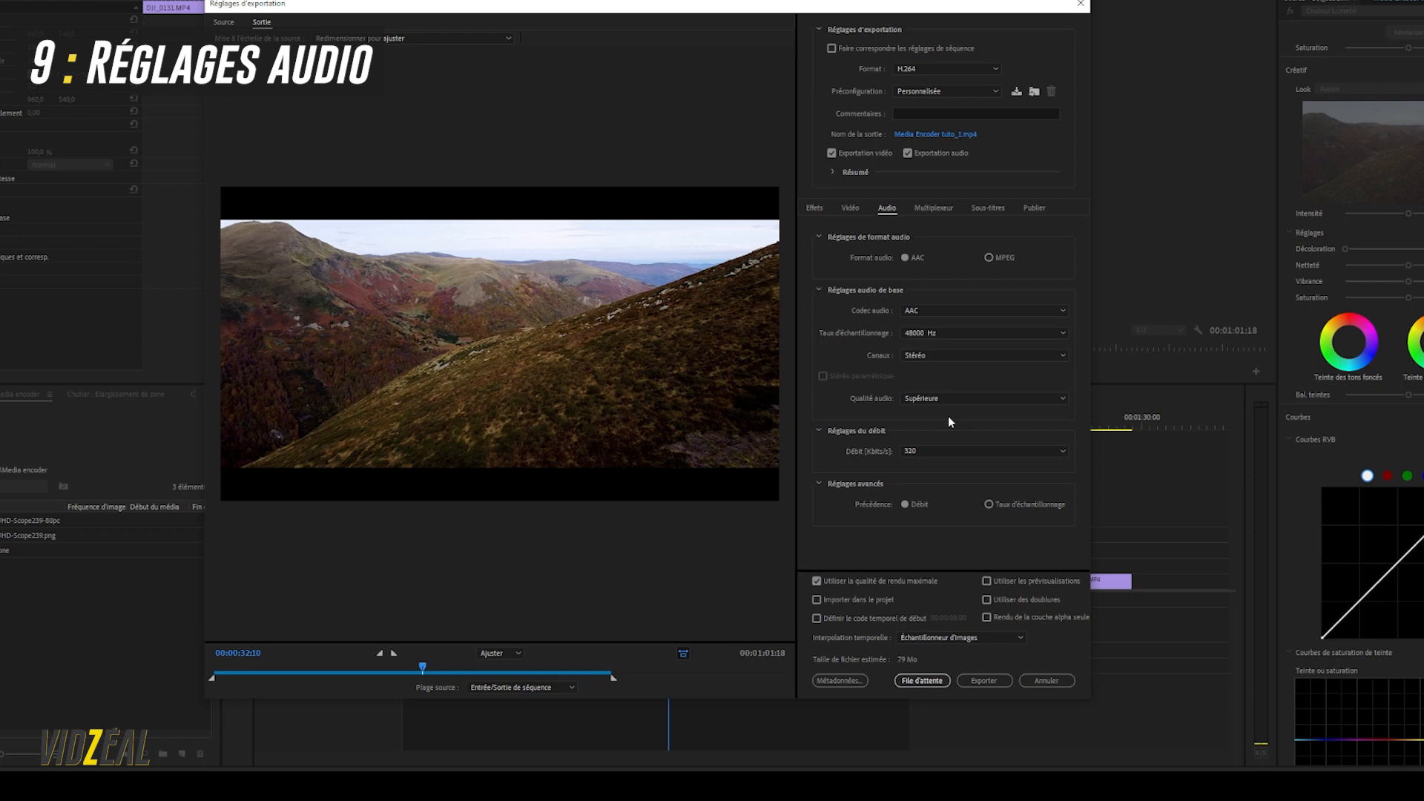
Check the available audio bitrates and keep 320 kbit/s
click(948, 450)
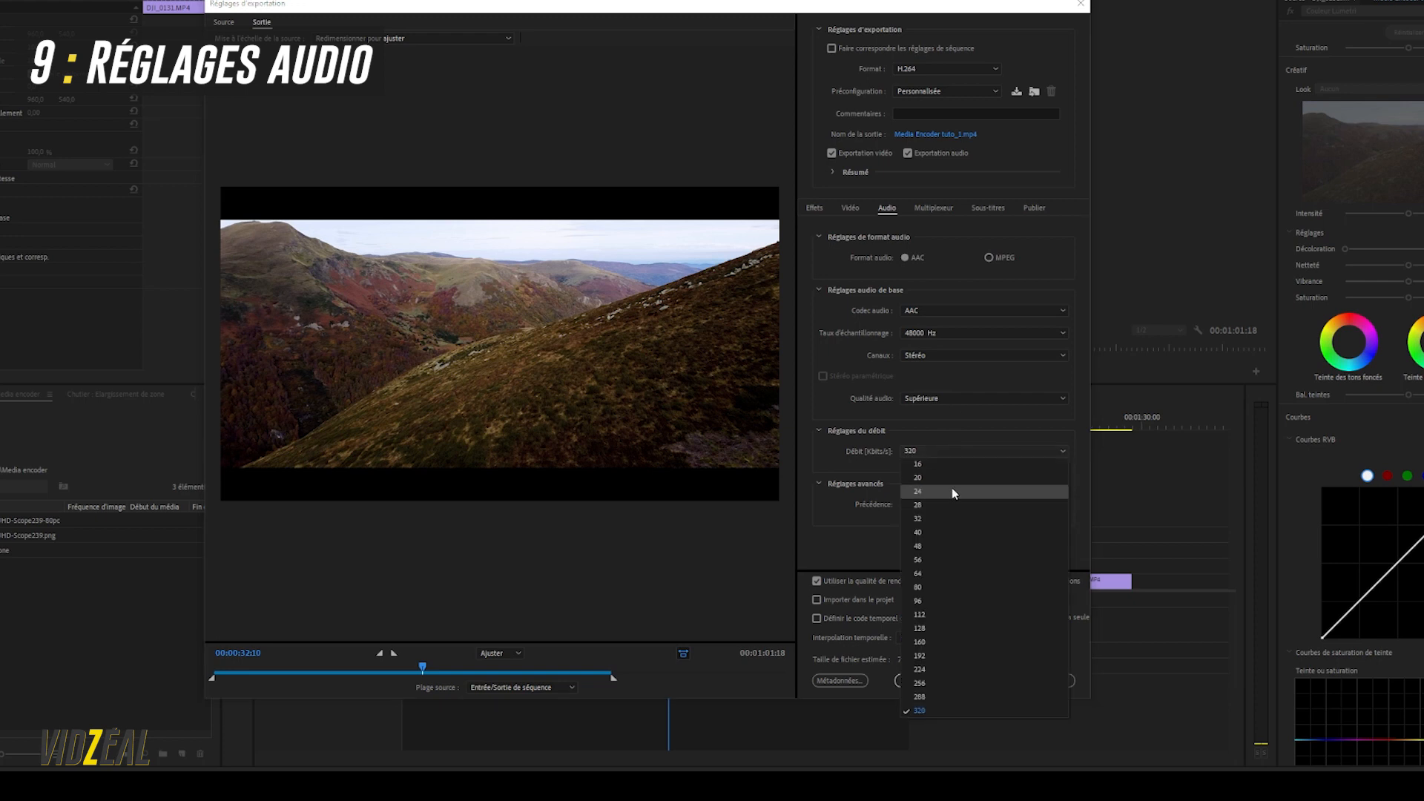
click(991, 420)
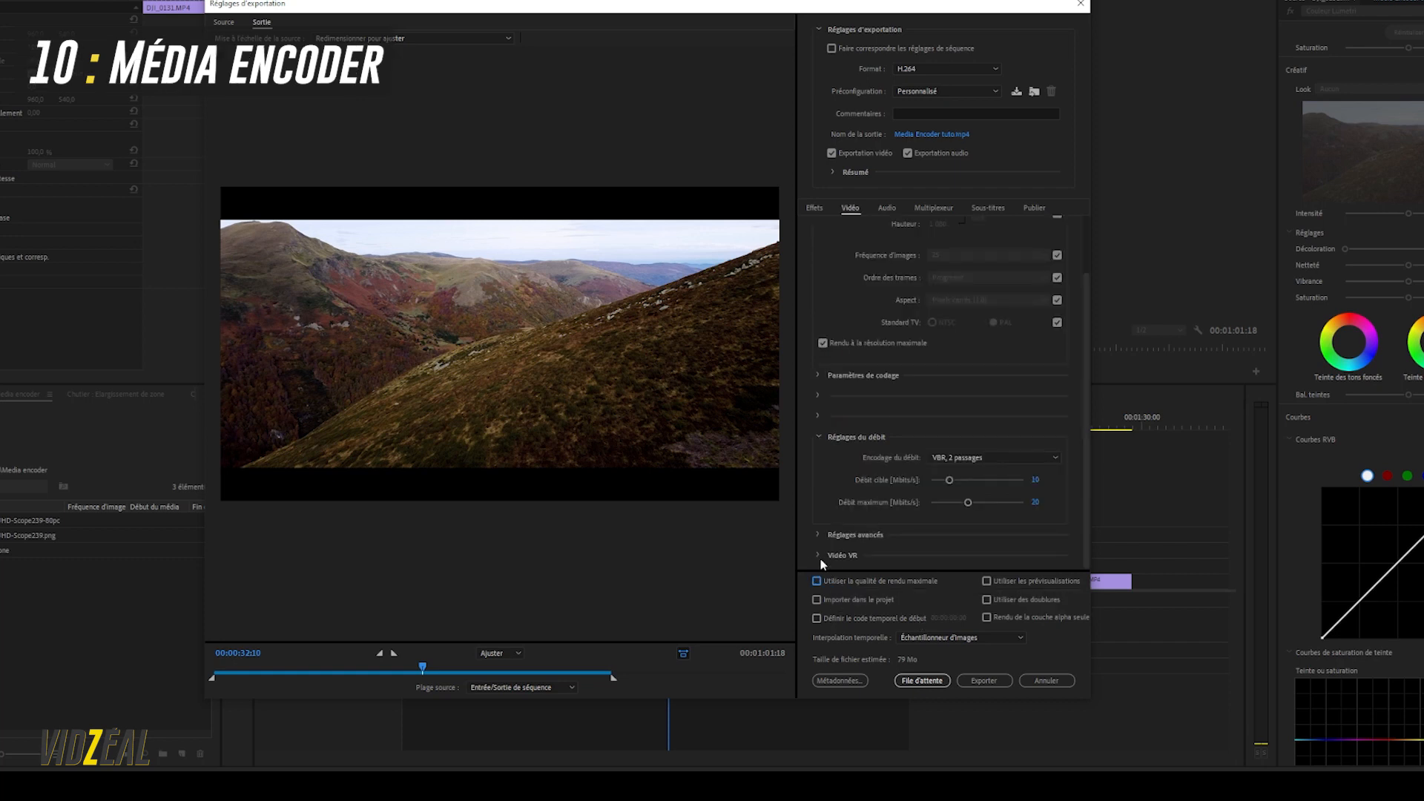
Enable Utiliser la qualité de rendu maximale and send the export to the Adobe Media Encoder queue
click(817, 582)
click(934, 684)
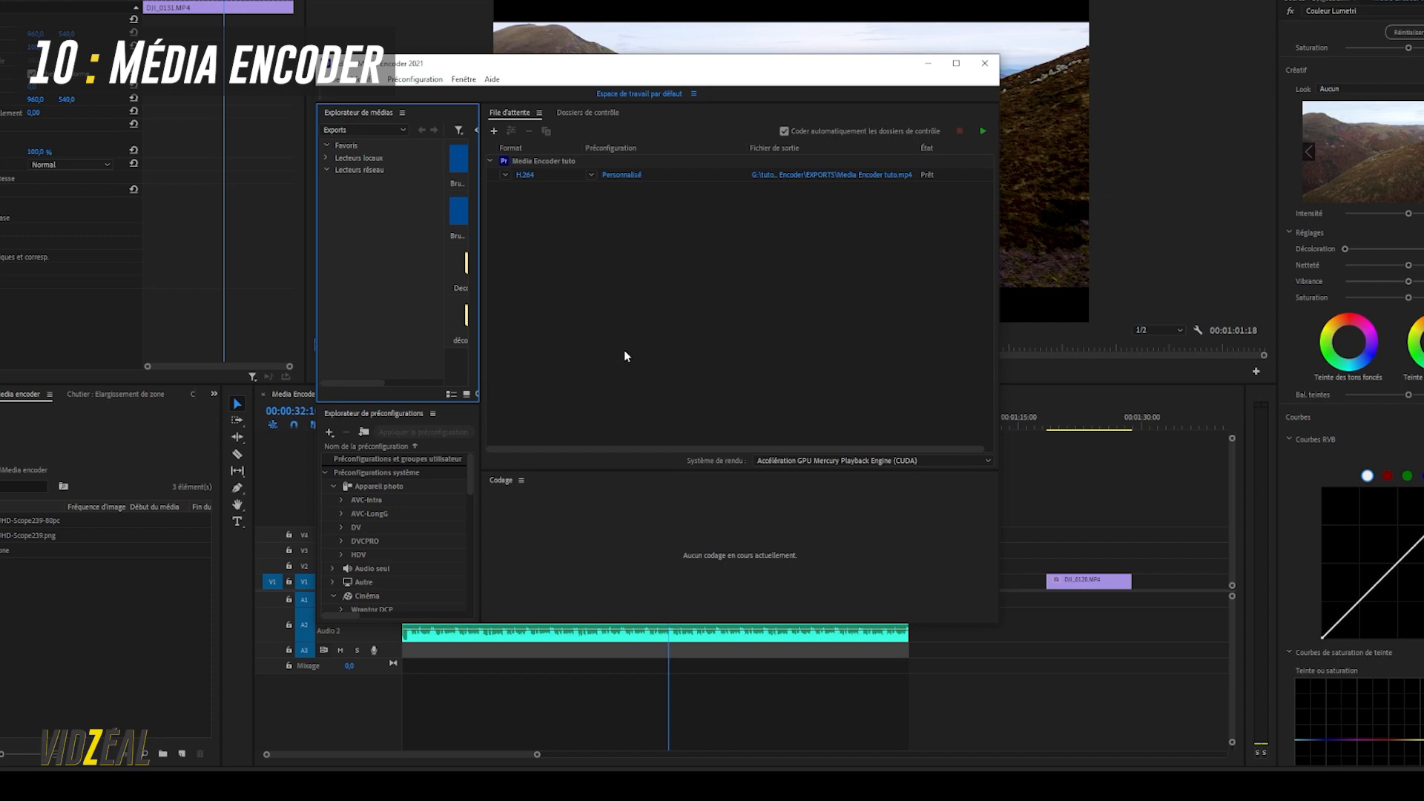
Review the export settings of the queued Media Encoder tuto job and close them without changes
drag(999, 209, 985, 209)
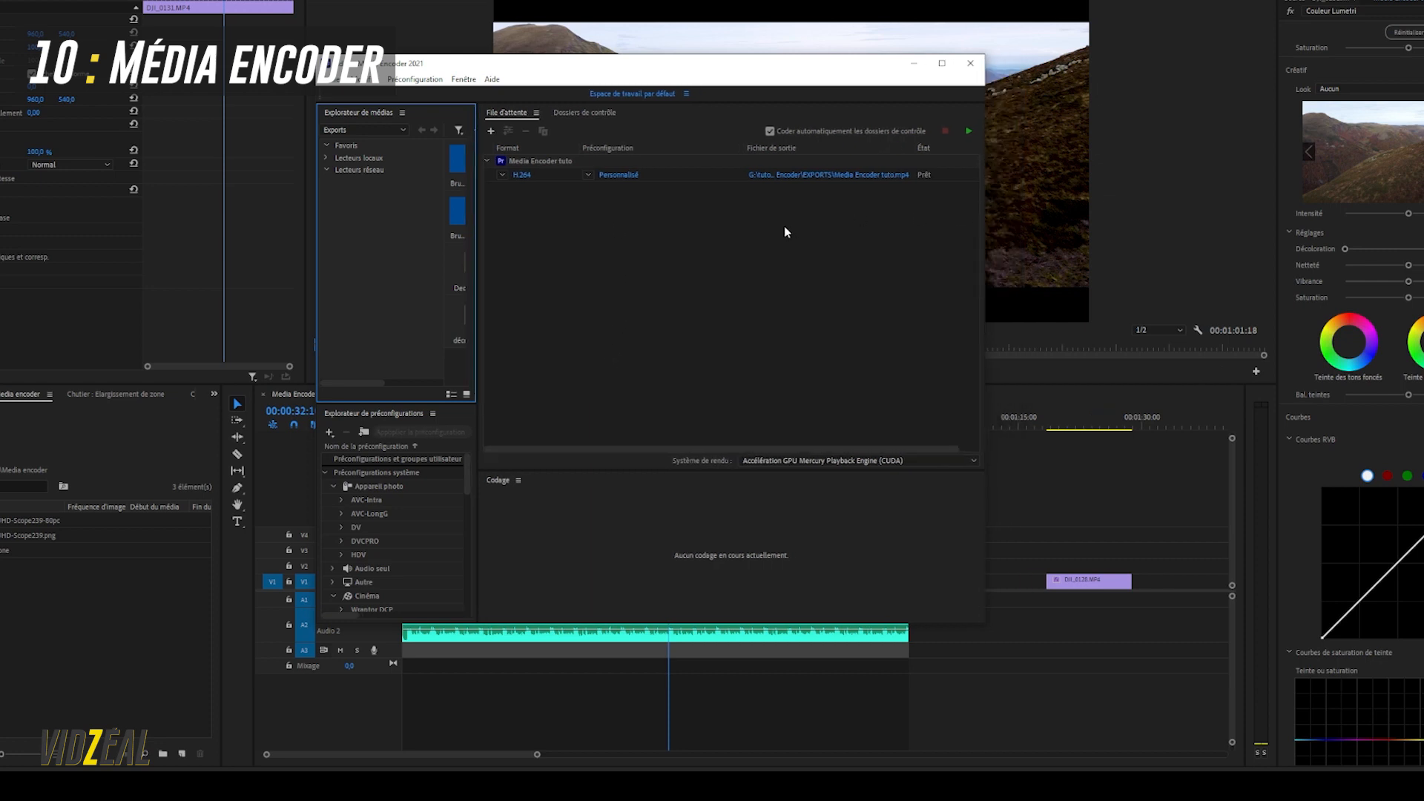
click(638, 211)
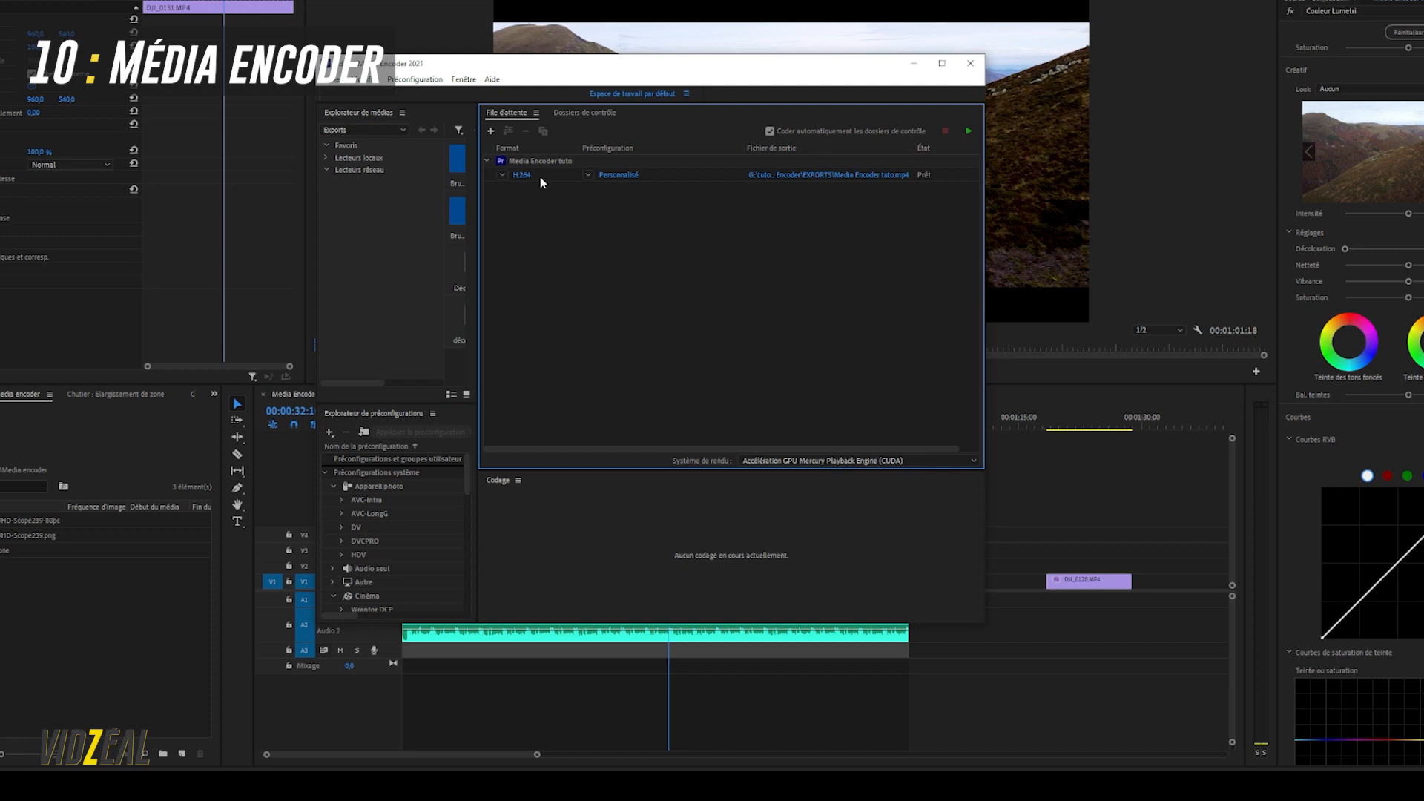
click(539, 162)
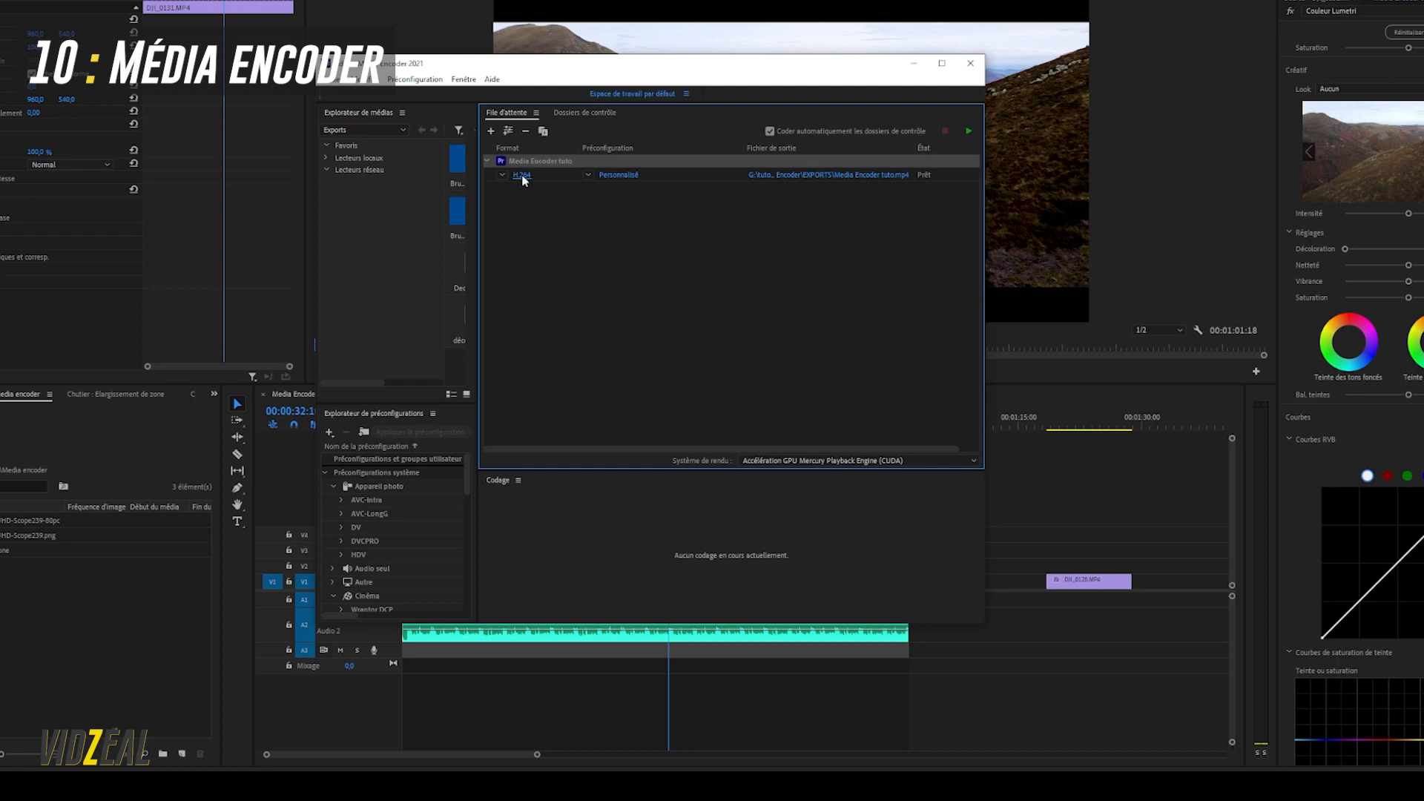
click(530, 178)
click(627, 178)
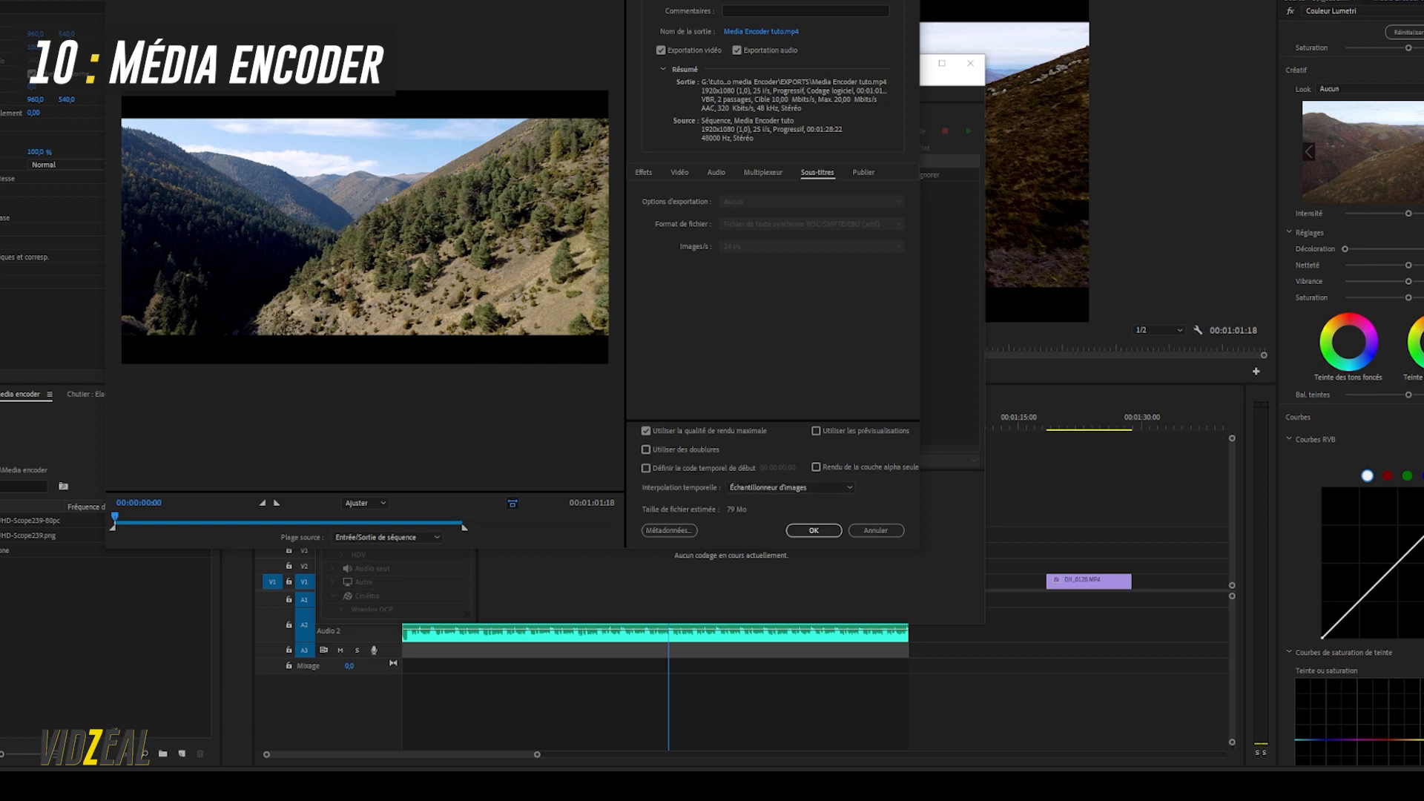
key(Escape)
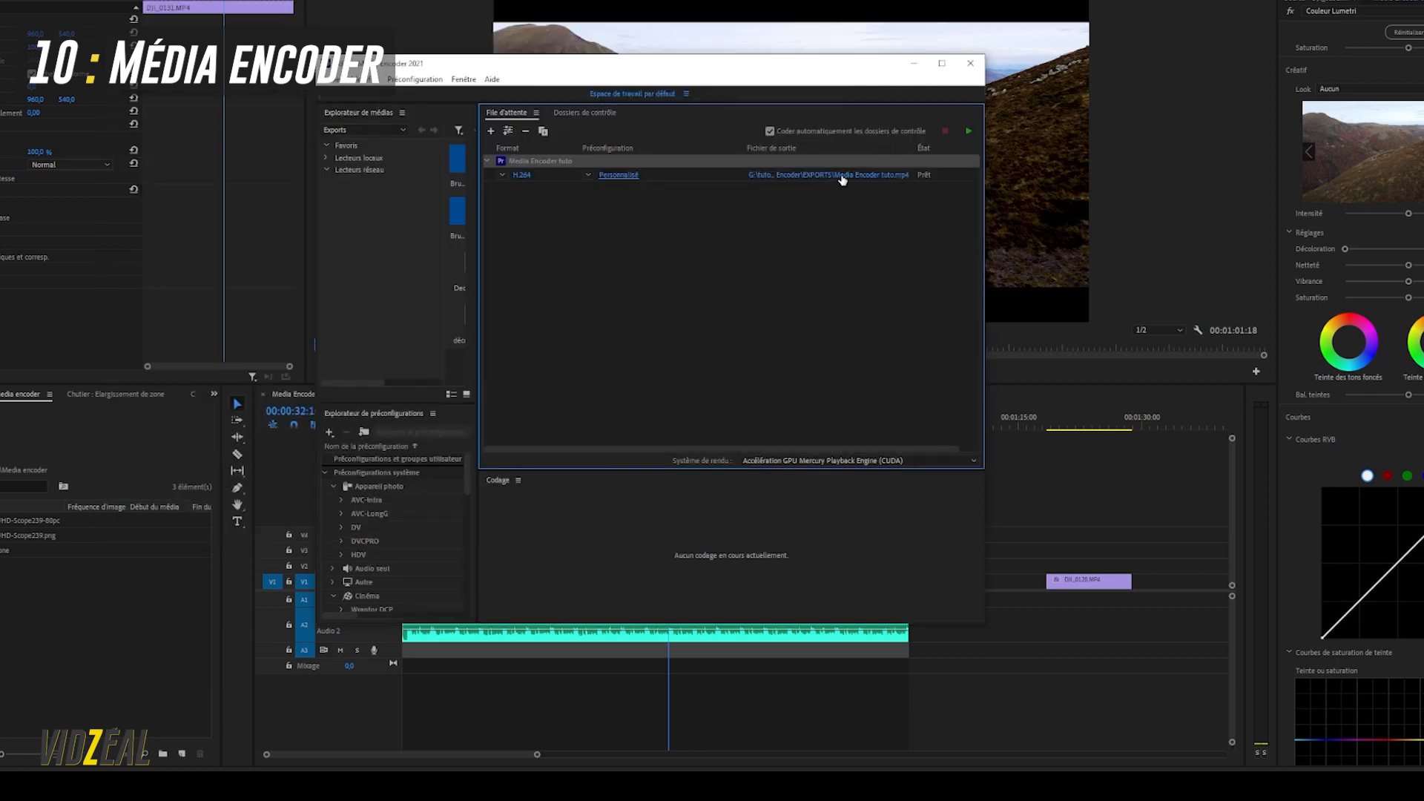
Save the job's output as Media Encoder tuto in the EXPORTS folder and start rendering the queue
click(846, 177)
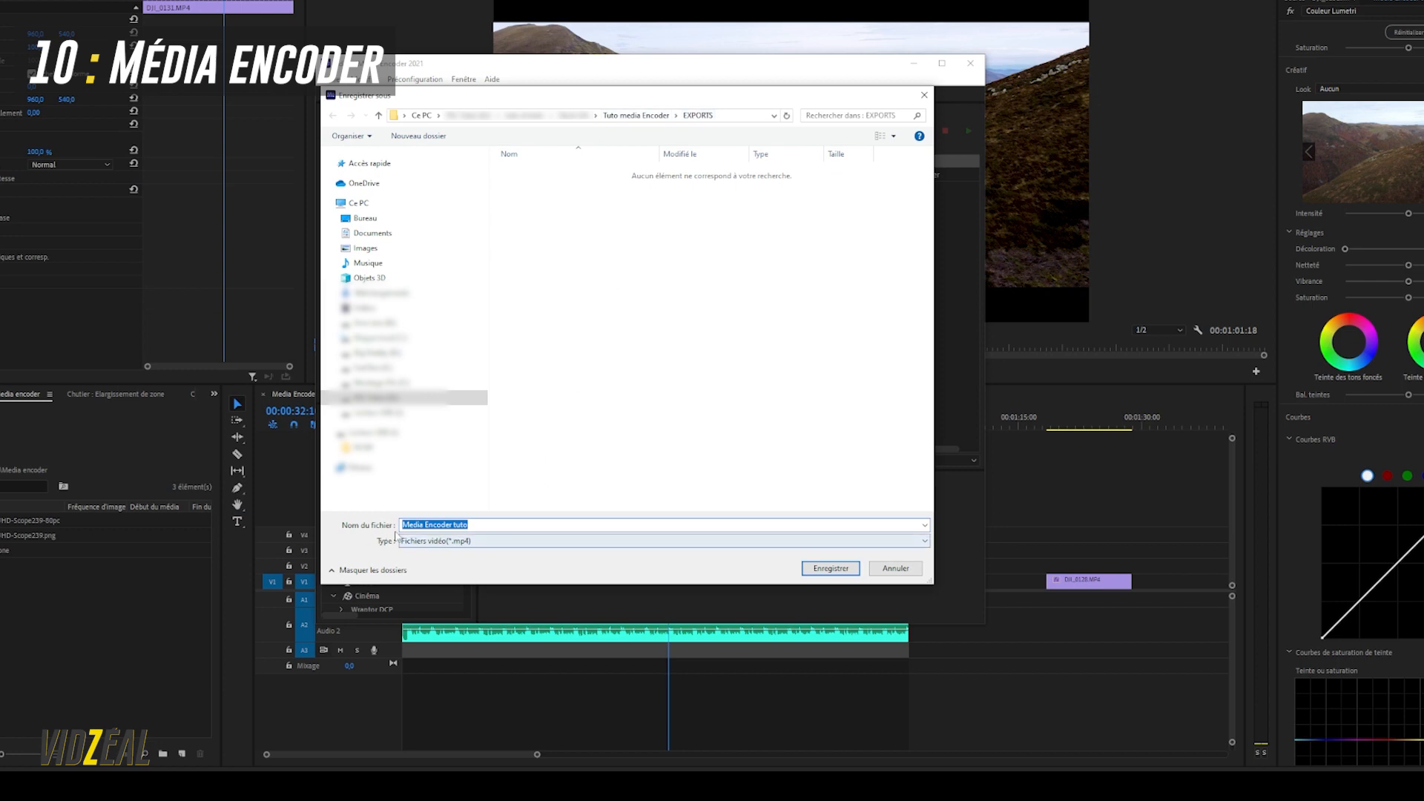
click(829, 569)
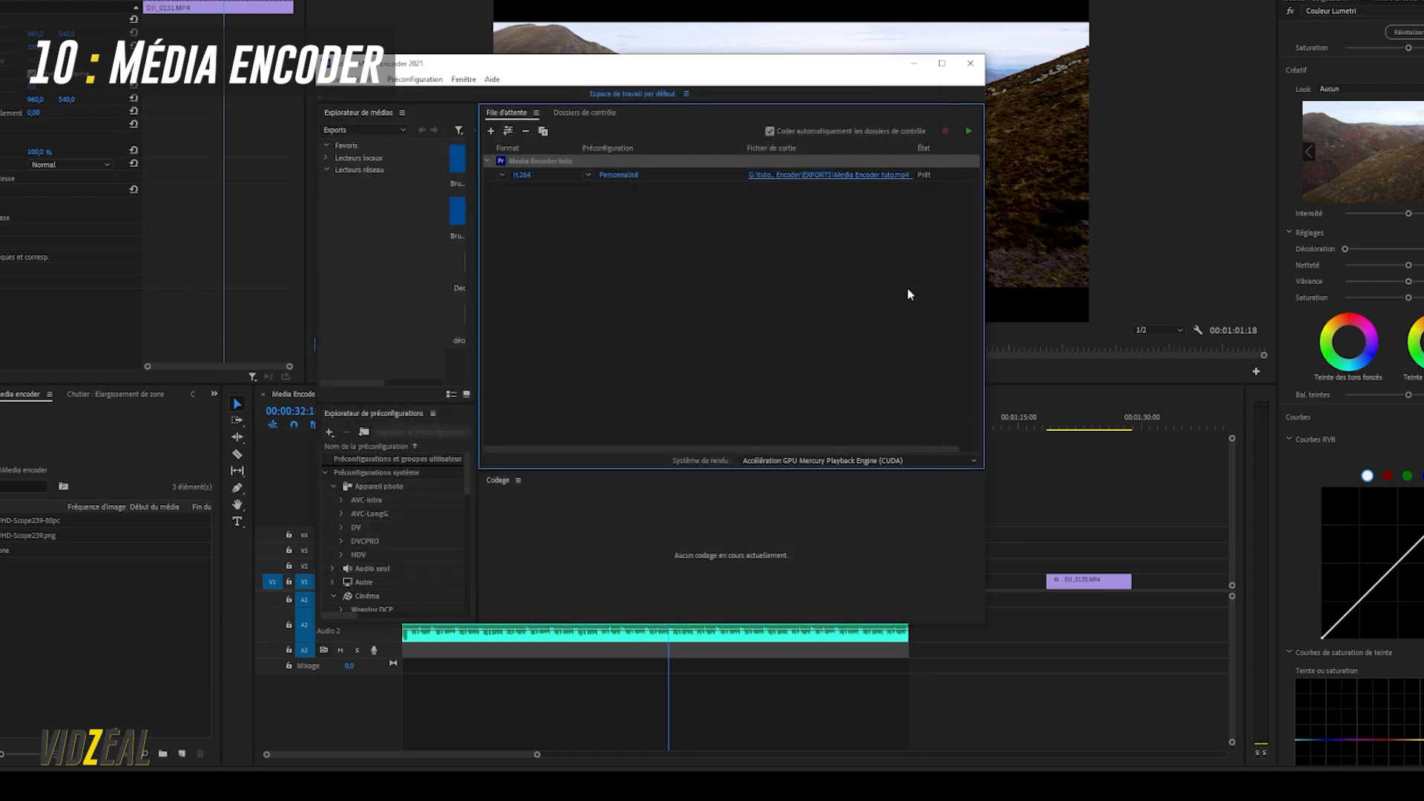
click(969, 131)
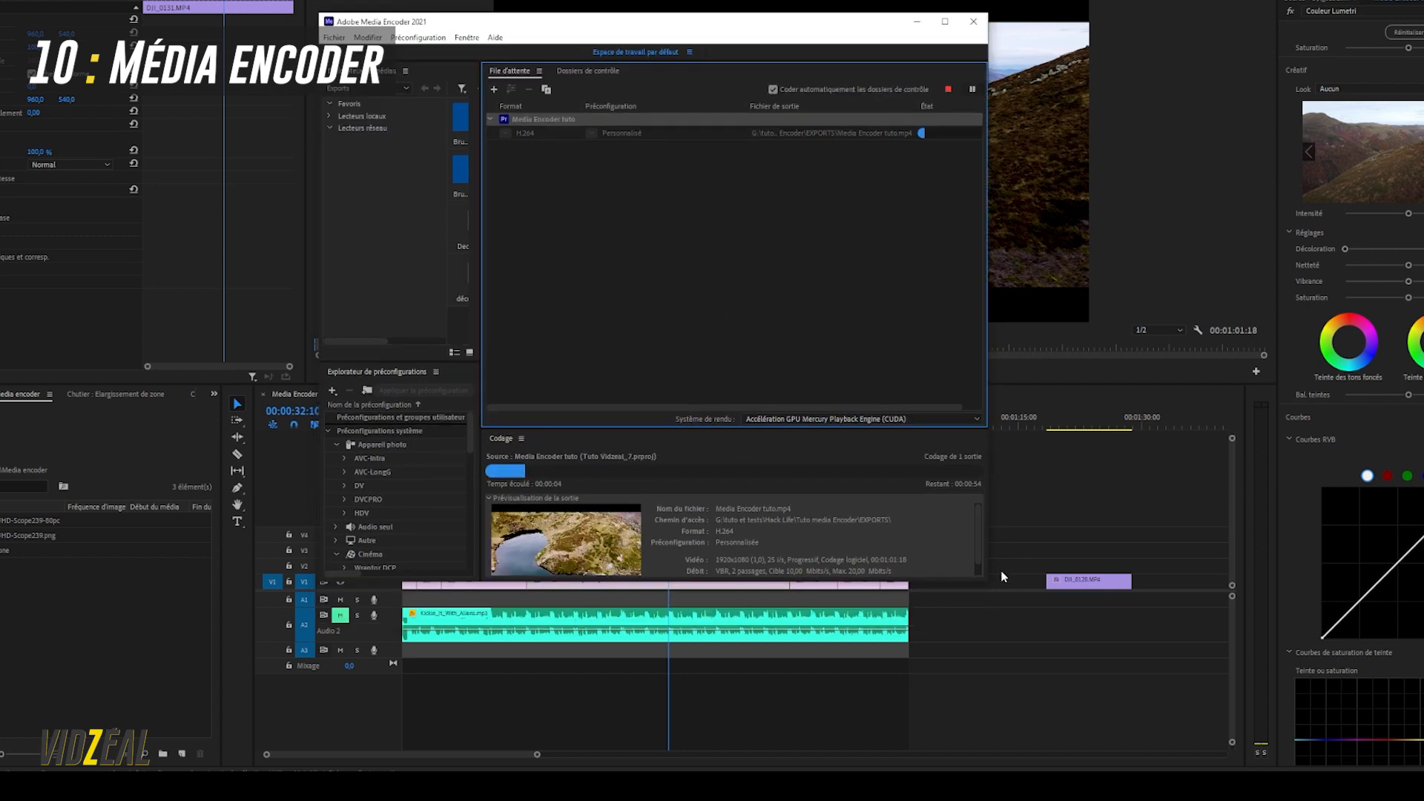
drag(984, 578, 1061, 678)
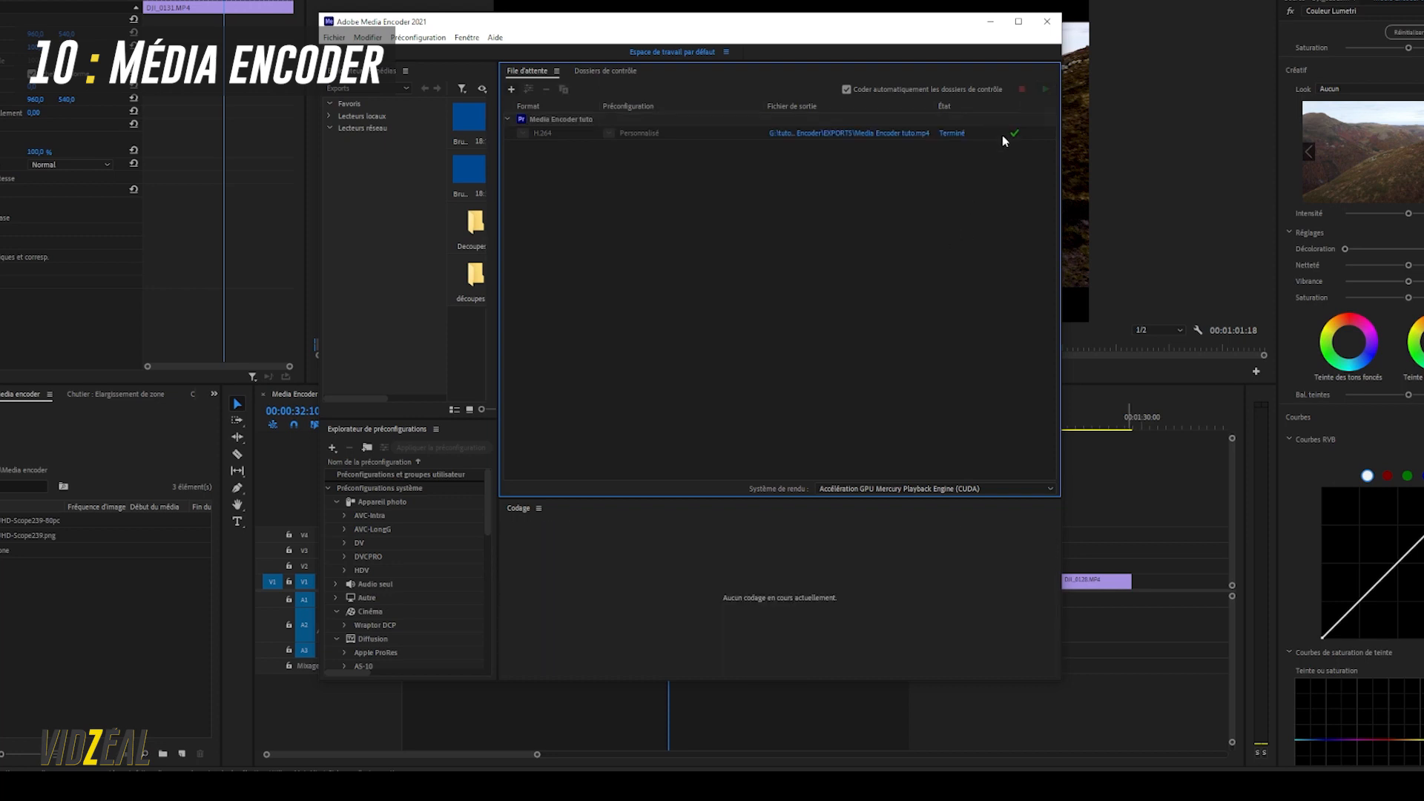
Open the rendered Media Encoder tuto.mp4 from its output folder and lower the video player's volume
click(875, 136)
double_click(831, 164)
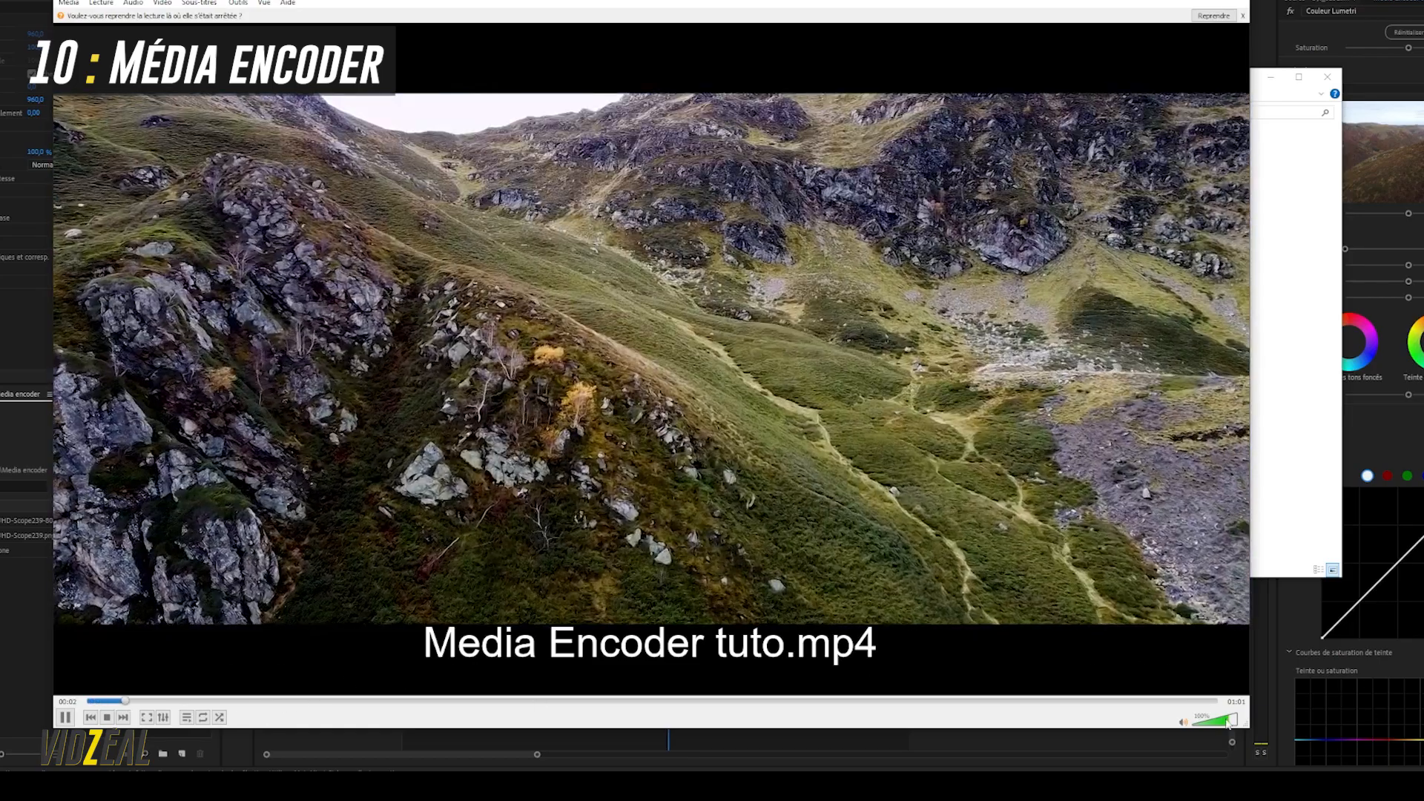
click(1220, 722)
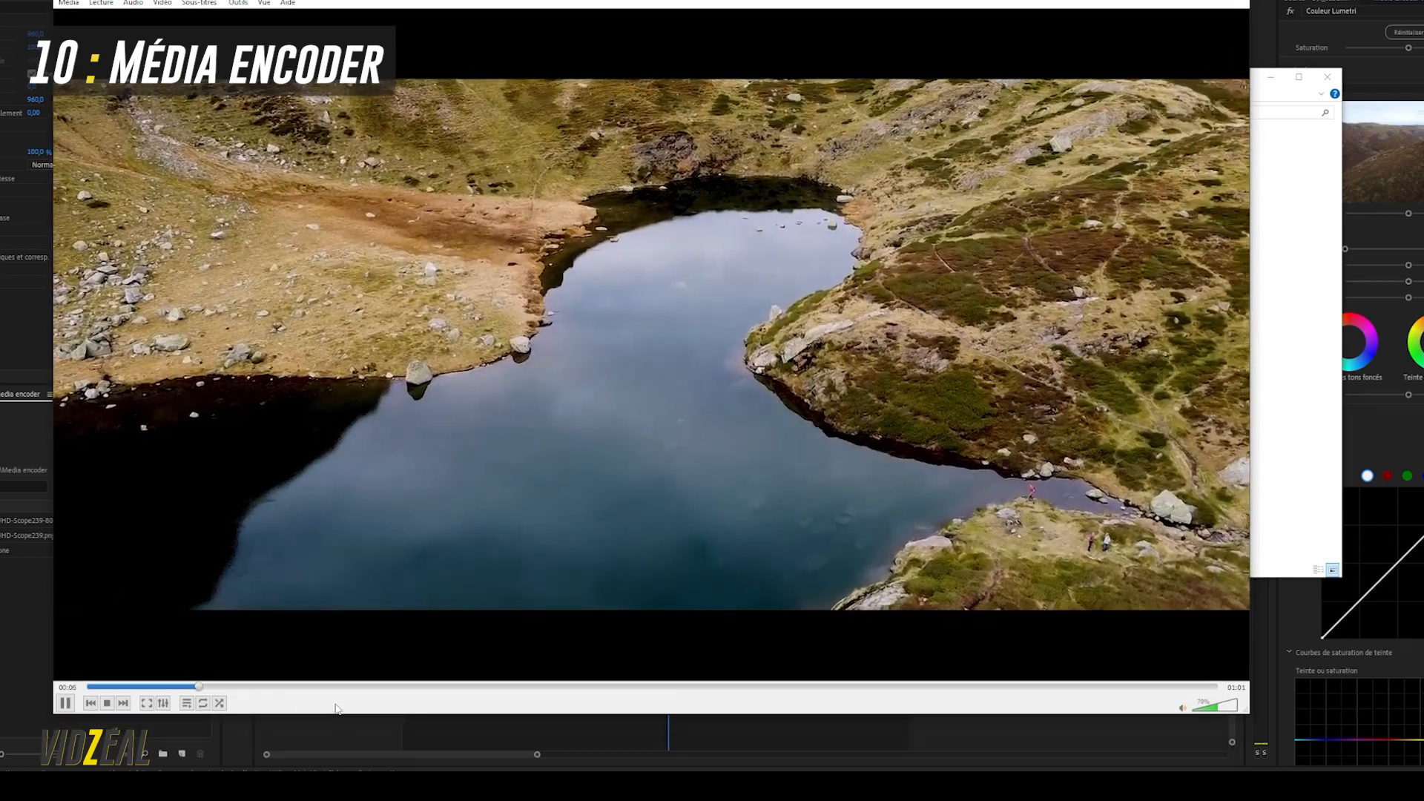
Skim the rendered video at several points and return near its beginning
click(339, 687)
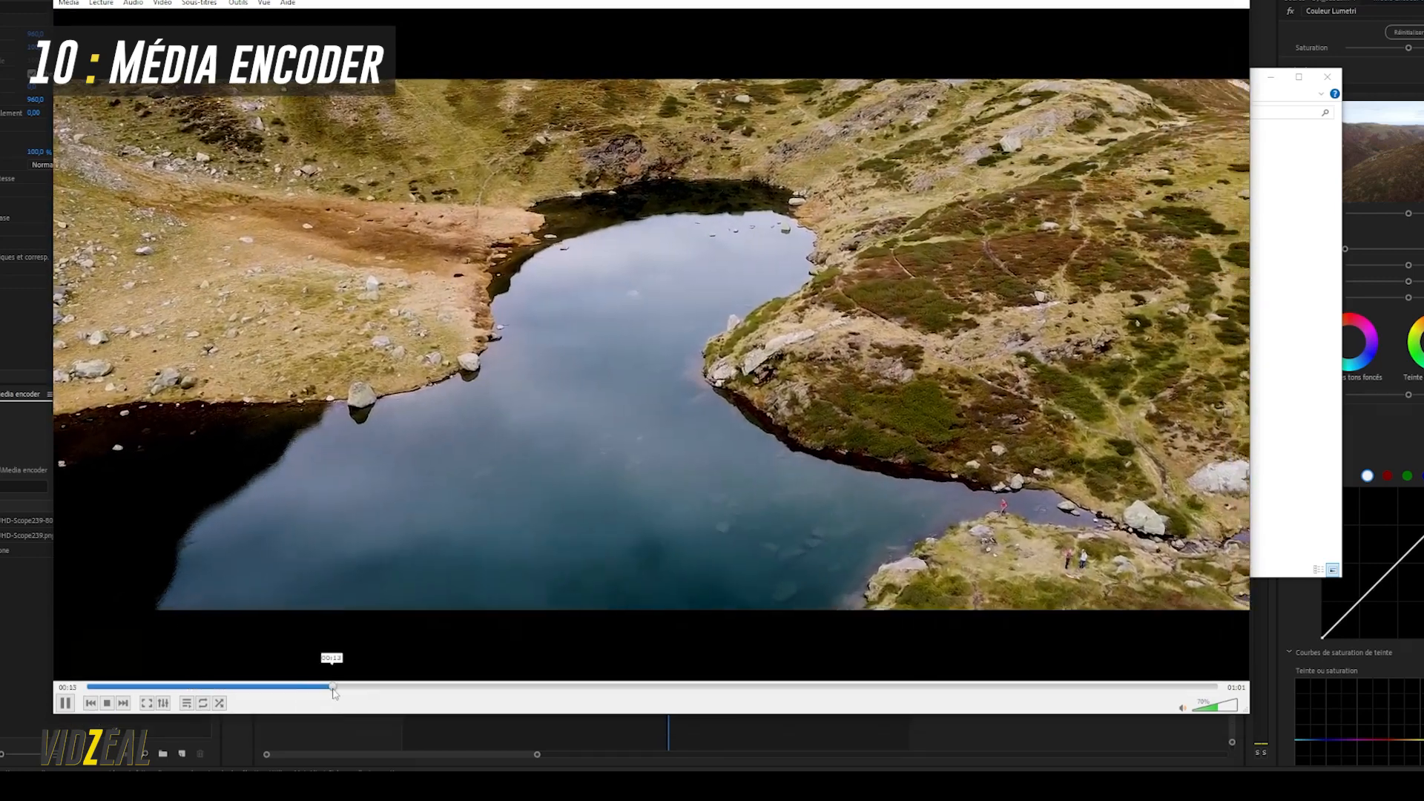
click(476, 687)
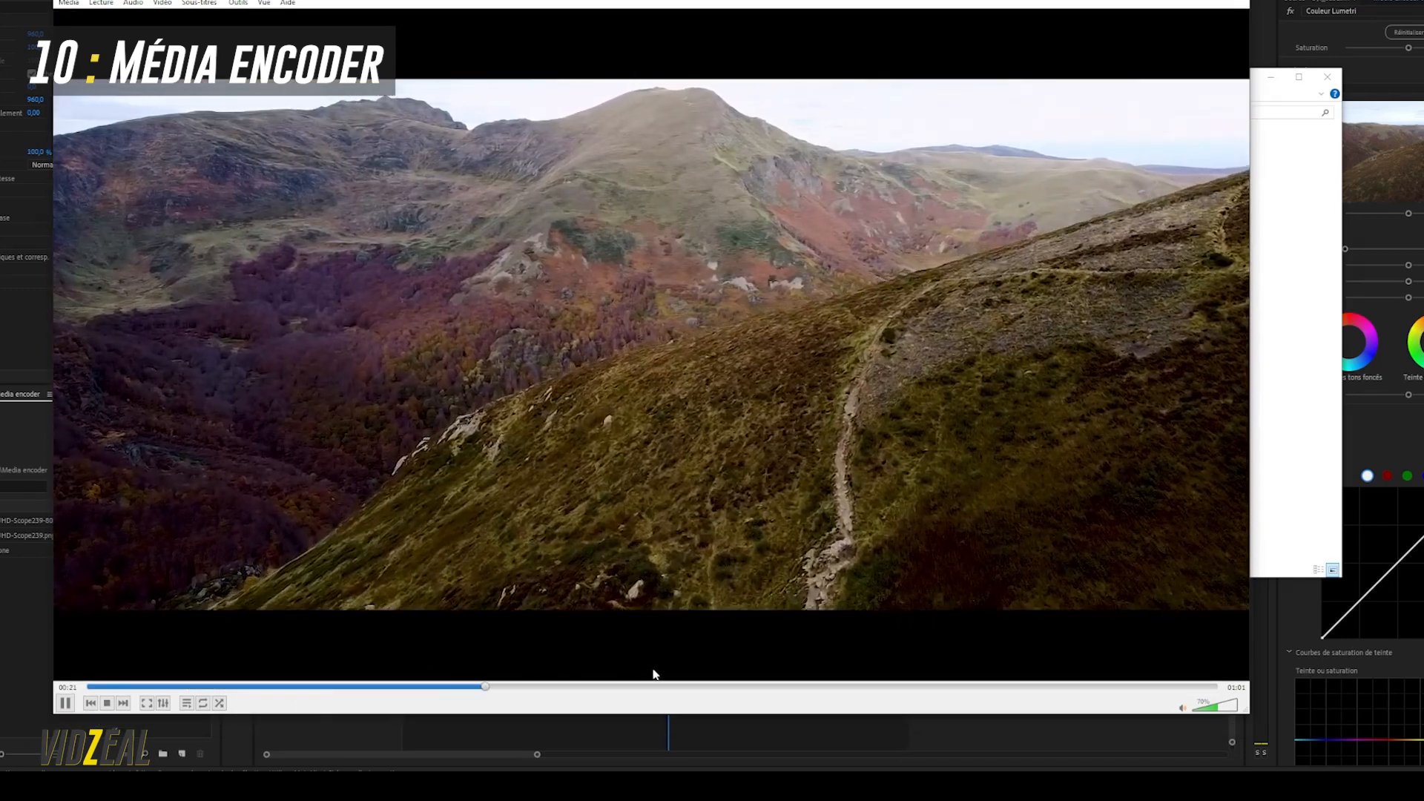
click(688, 687)
click(868, 687)
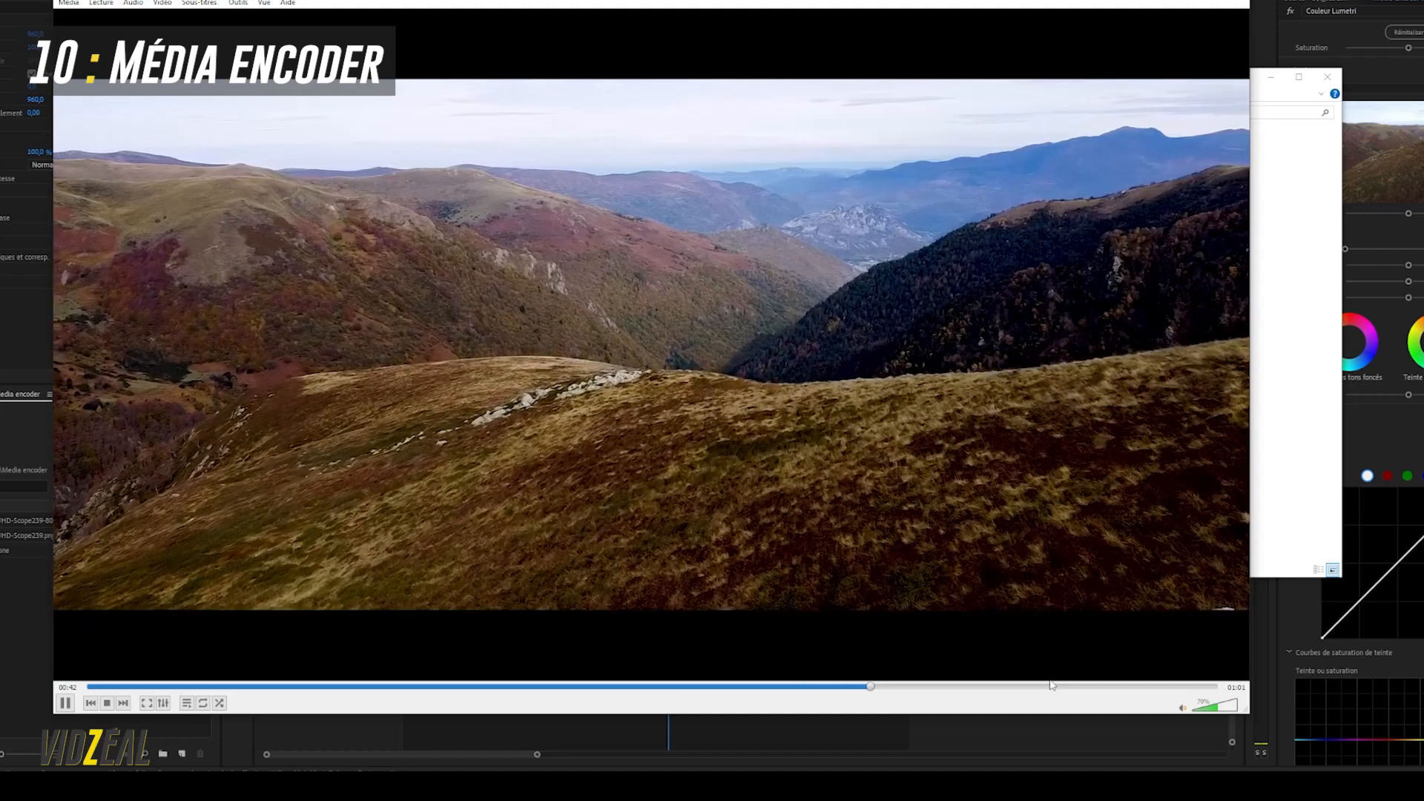
click(122, 687)
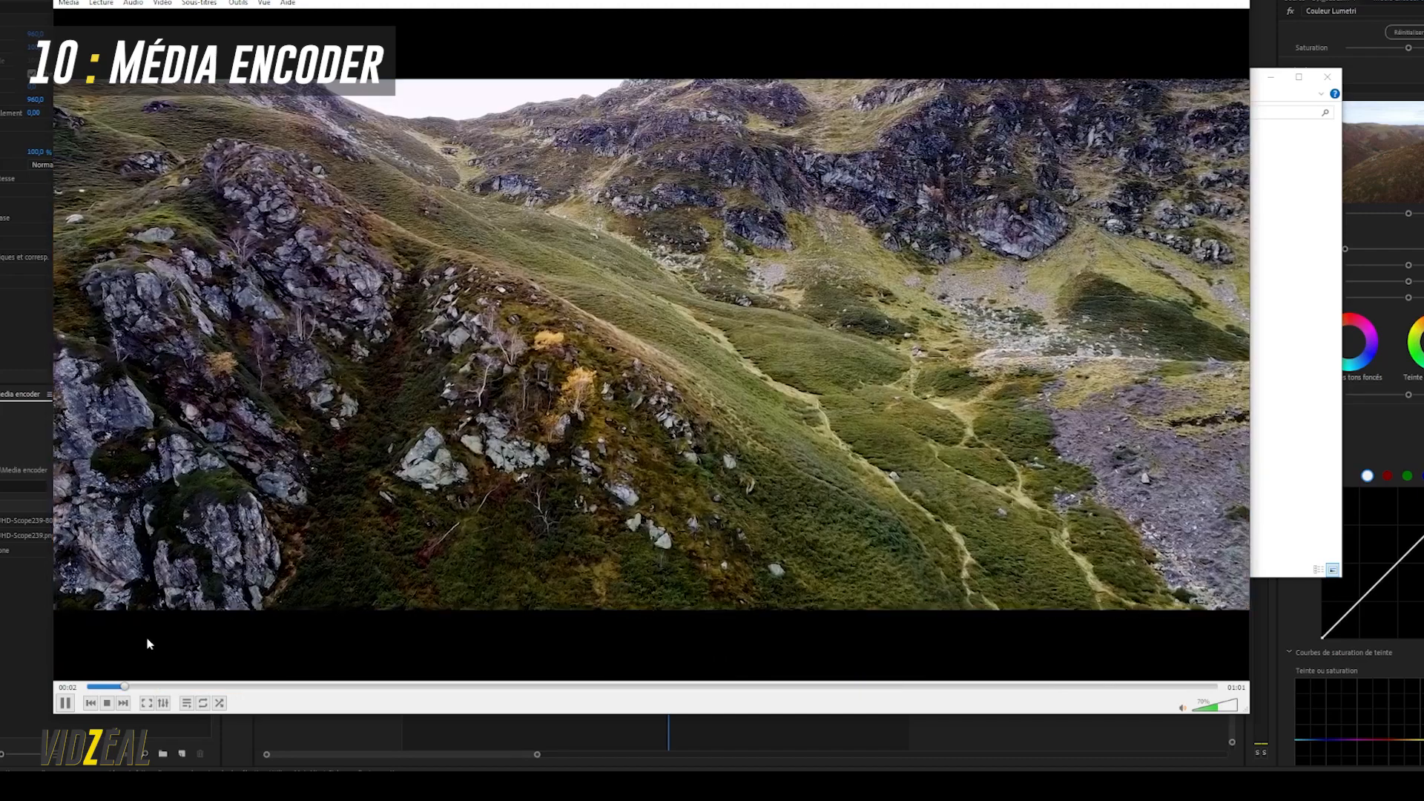